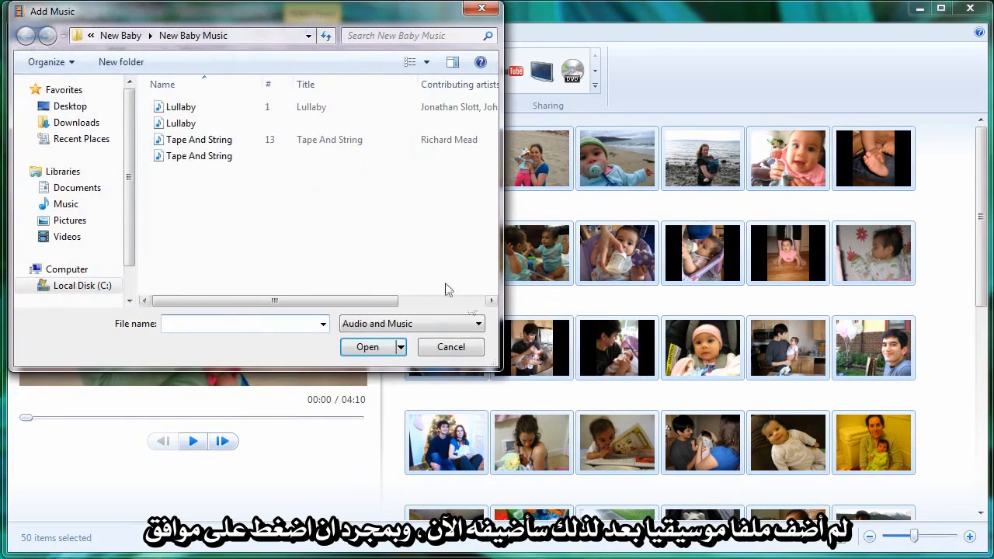
- Add the Tape And String track as the music for the automatic movie and play a short preview of it
{"action": "left_click", "coordinate": [221, 141]}
{"action": "double_click", "coordinate": [221, 141]}
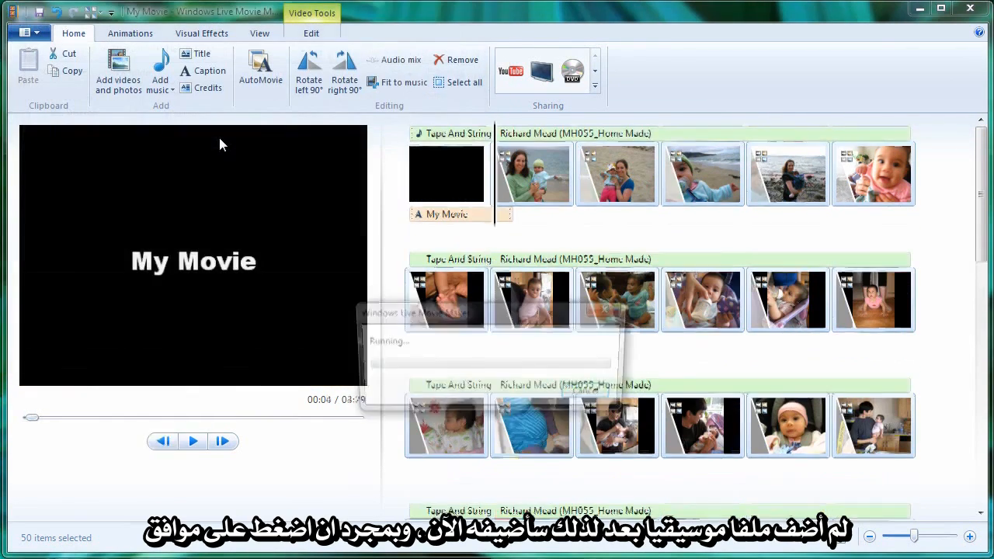
{"action": "key", "text": "space"}
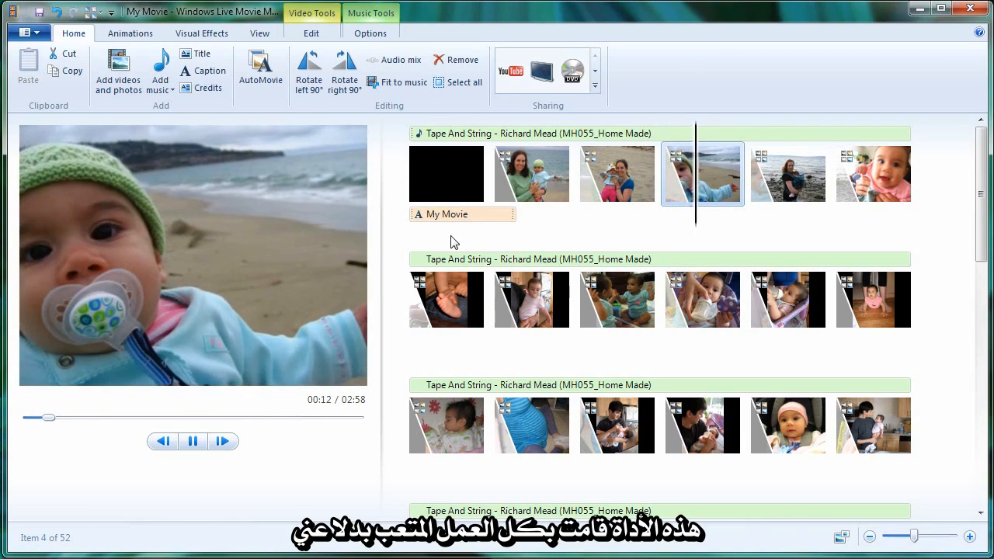
{"action": "key", "text": "space"}
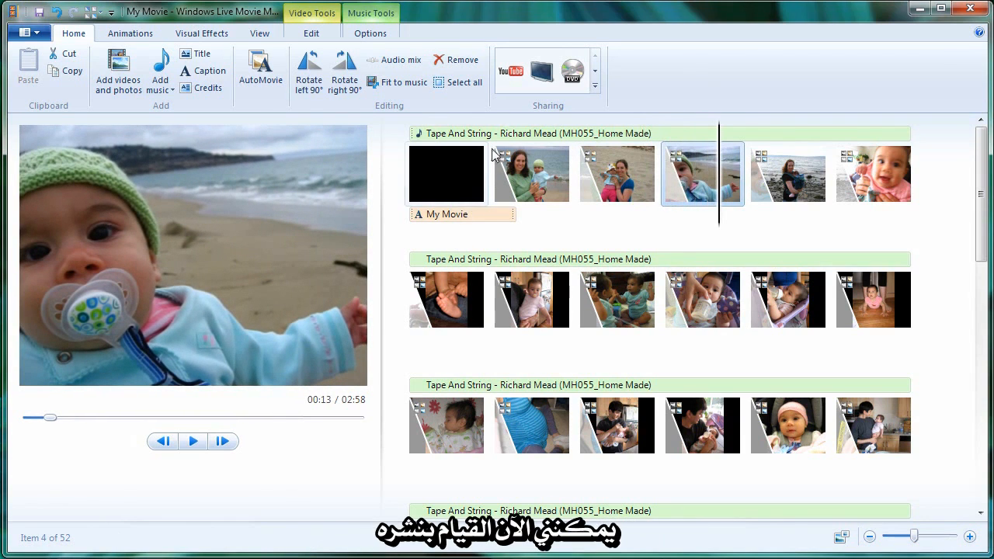
- Open the YouTube publishing sign-in for the movie and cancel it
{"action": "left_click", "coordinate": [511, 78]}
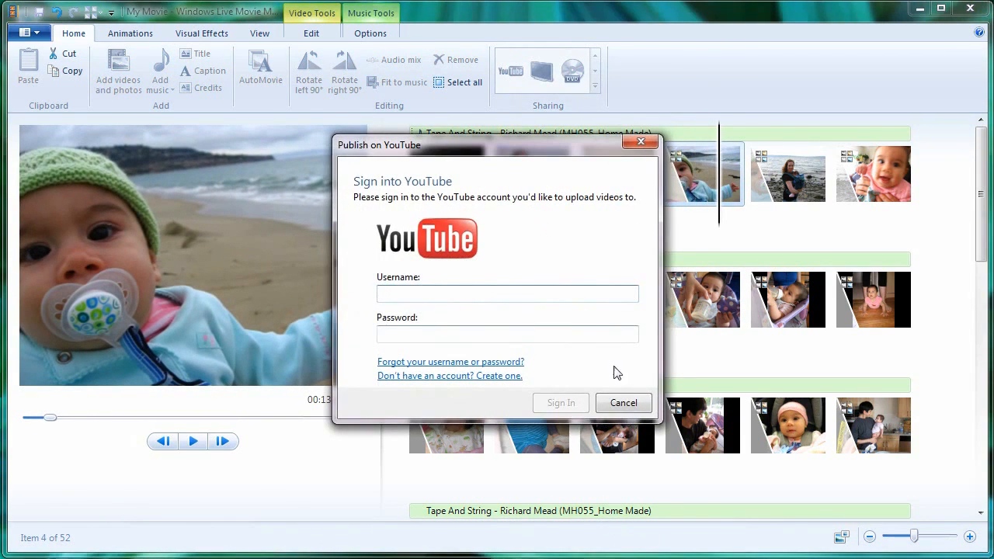
{"action": "left_click", "coordinate": [624, 403]}
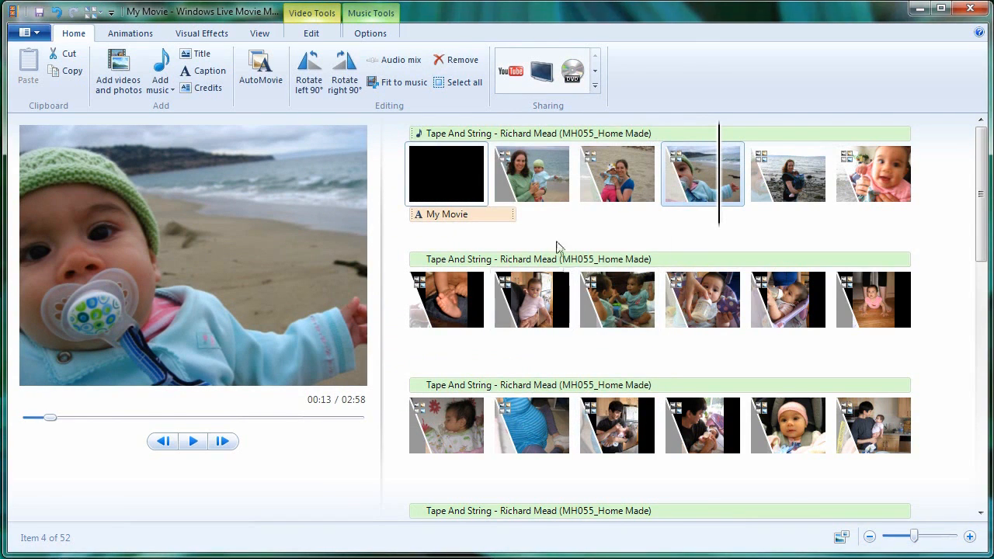
- Rearrange the storyboard, moving the pink-sweater mother, both baby close-ups and the baby feet earlier, and the two-babies photo into the third row
{"action": "left_click", "coordinate": [550, 195]}
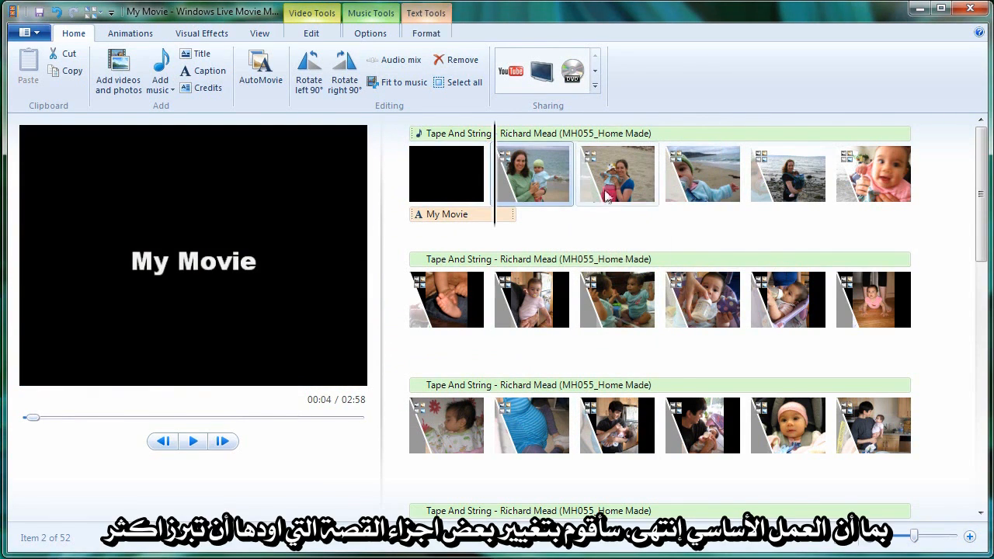
{"action": "left_click", "coordinate": [596, 199]}
{"action": "left_click_drag", "start_coordinate": [596, 199], "coordinate": [514, 199]}
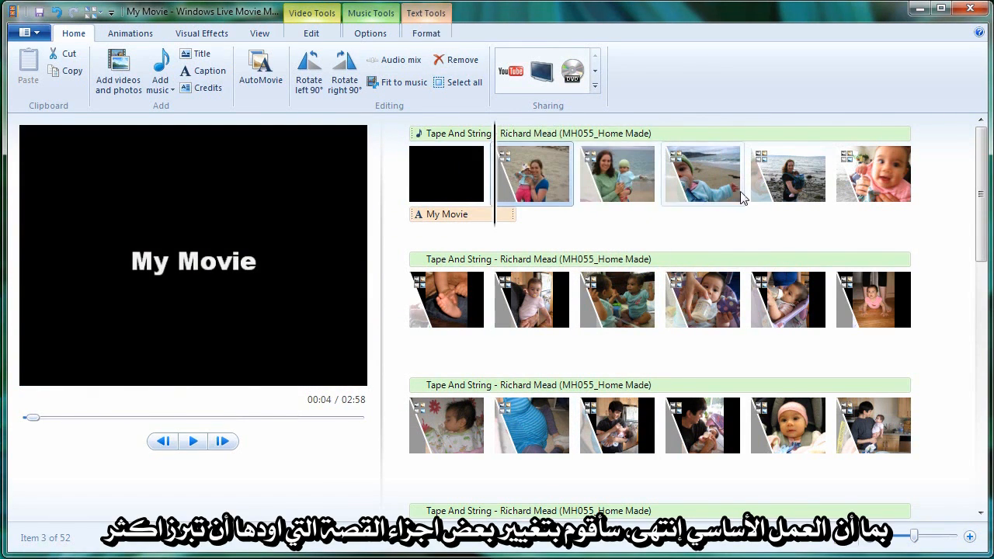
{"action": "left_click_drag", "start_coordinate": [723, 189], "coordinate": [572, 187]}
{"action": "left_click_drag", "start_coordinate": [881, 194], "coordinate": [663, 184]}
{"action": "left_click_drag", "start_coordinate": [625, 319], "coordinate": [659, 427]}
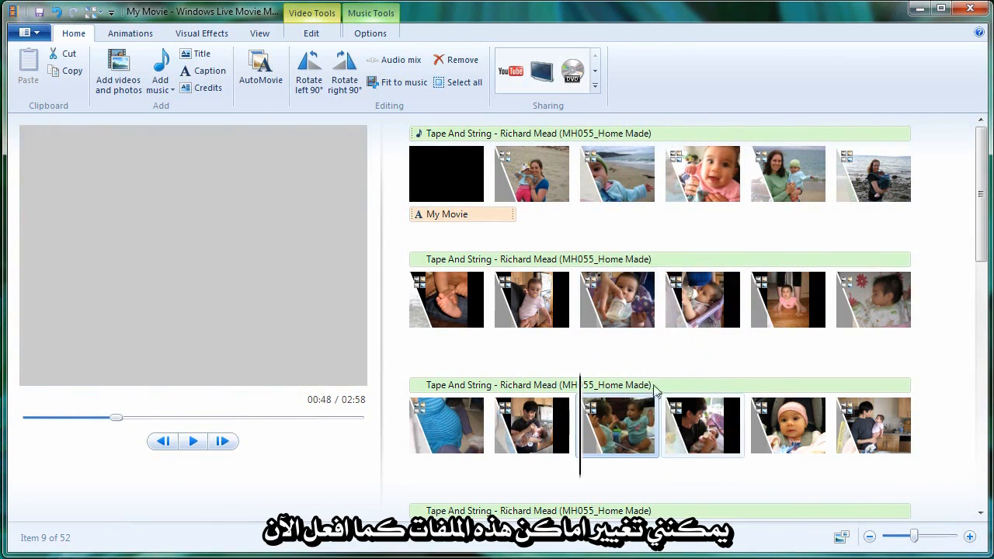
{"action": "left_click_drag", "start_coordinate": [481, 299], "coordinate": [666, 180]}
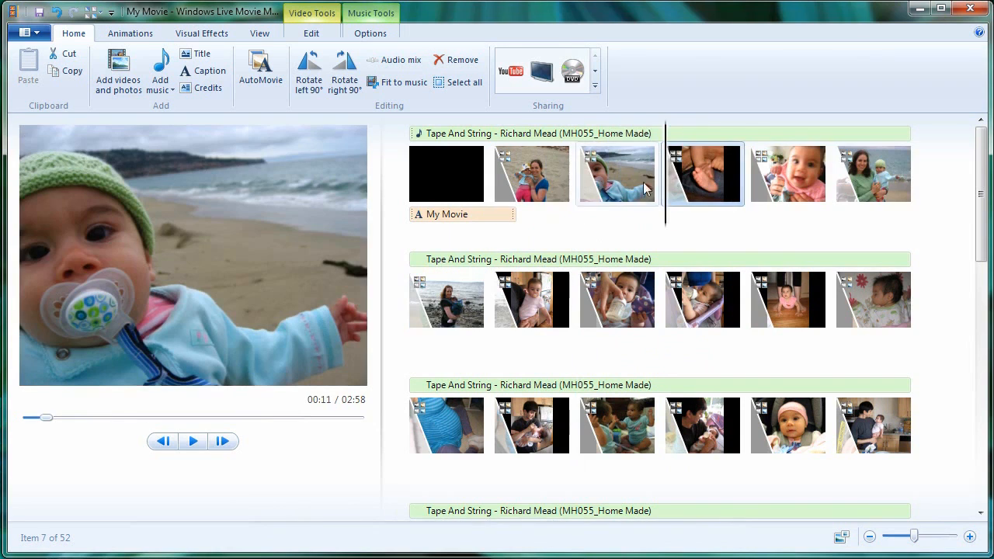
- Preview different transitions and visual effects, including Threshold, on the baby feet photo without applying any
{"action": "left_click", "coordinate": [130, 34]}
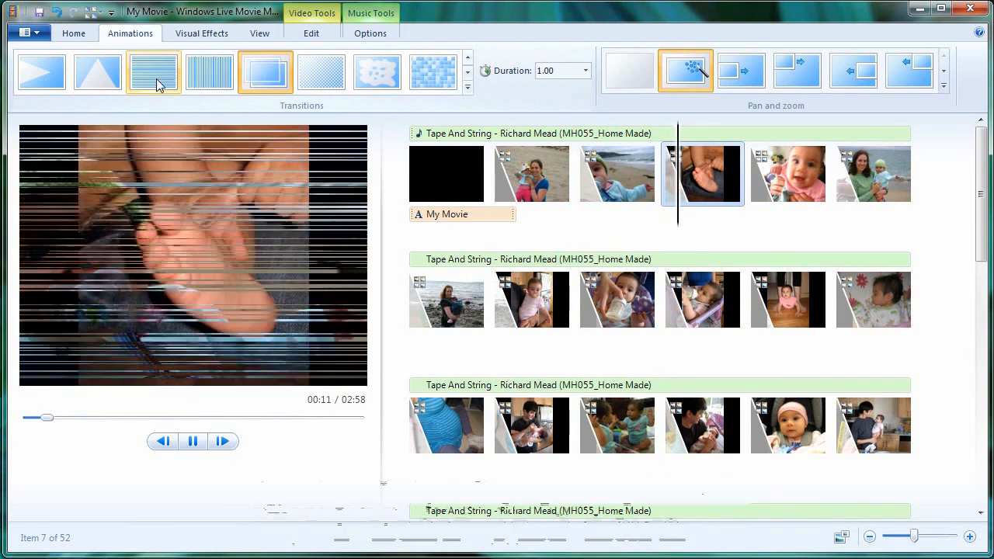
{"action": "left_click", "coordinate": [189, 35]}
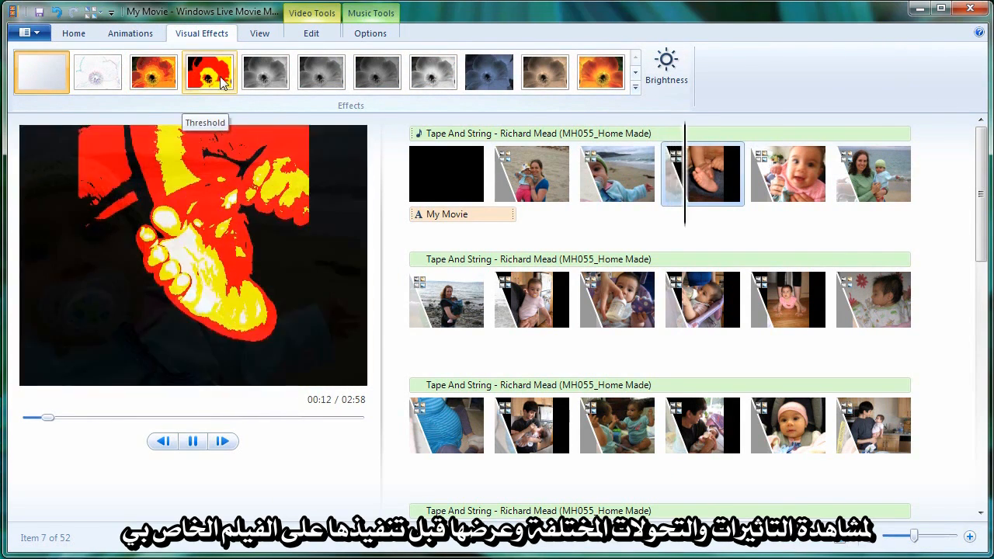
- Add the caption "TOES!!!" to the baby feet photo
{"action": "left_click", "coordinate": [74, 33]}
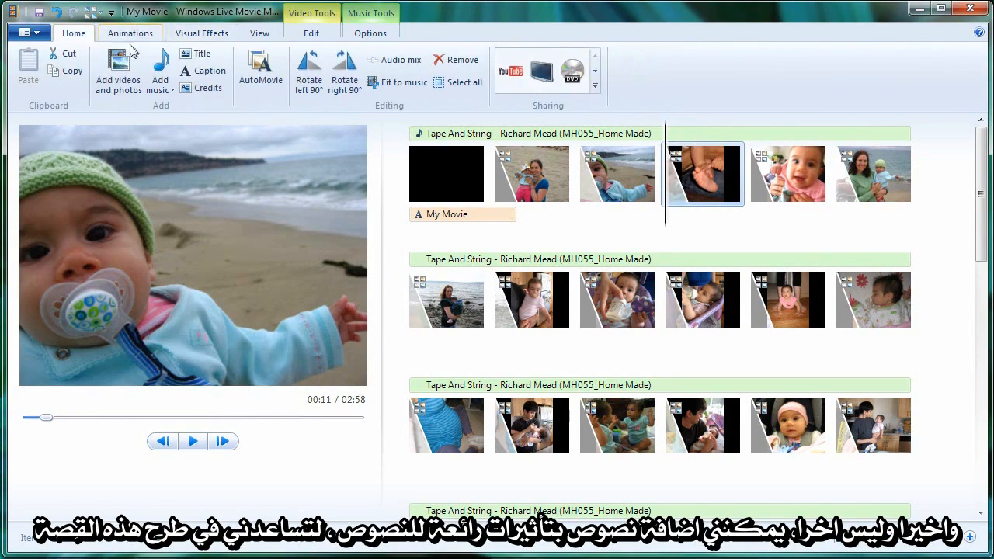
{"action": "left_click", "coordinate": [199, 72]}
{"action": "type", "text": "TOES"}
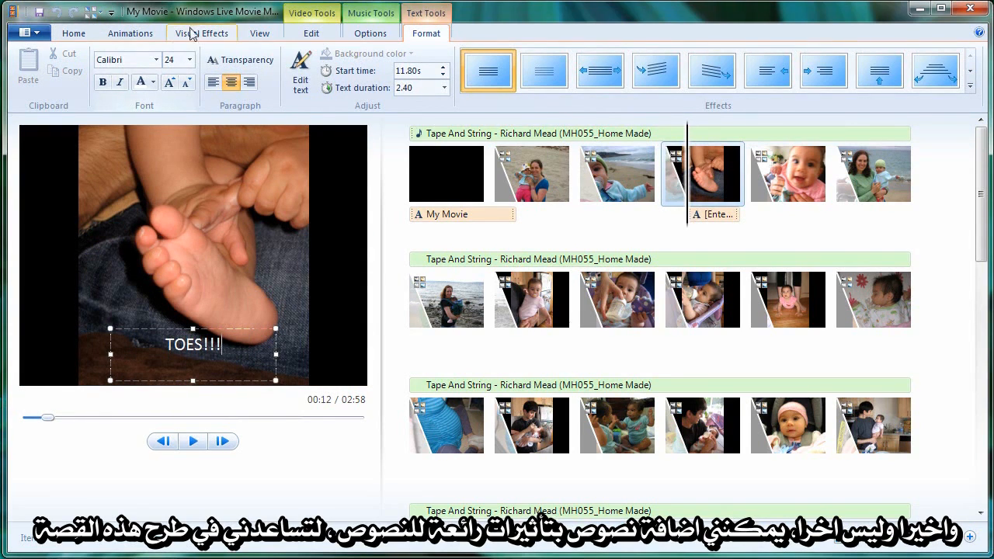
{"action": "type", "text": "!!!"}
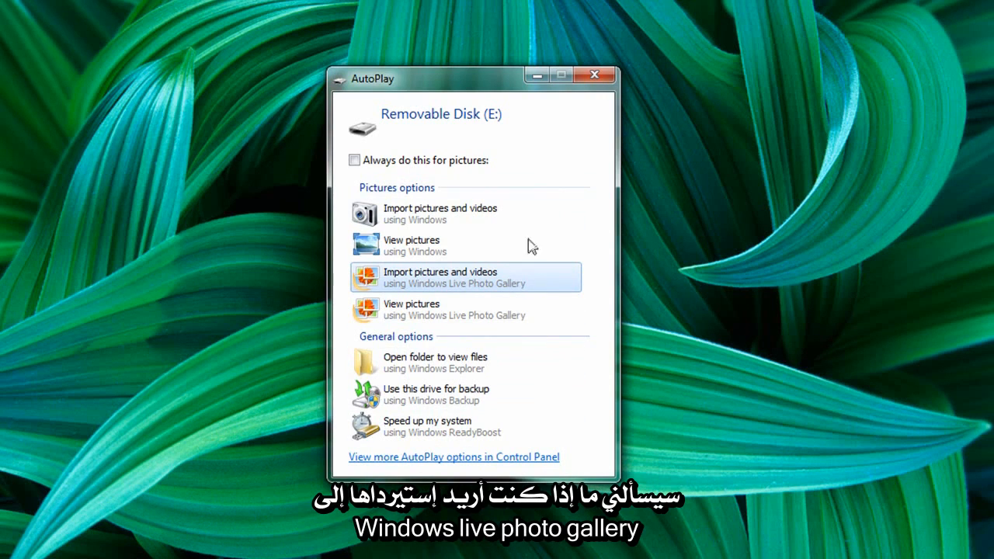
- Start importing pictures from Removable Disk (E:) with Windows Live Photo Gallery, review the found items and select the whole 7/14/2009 group
{"action": "left_click", "coordinate": [466, 277]}
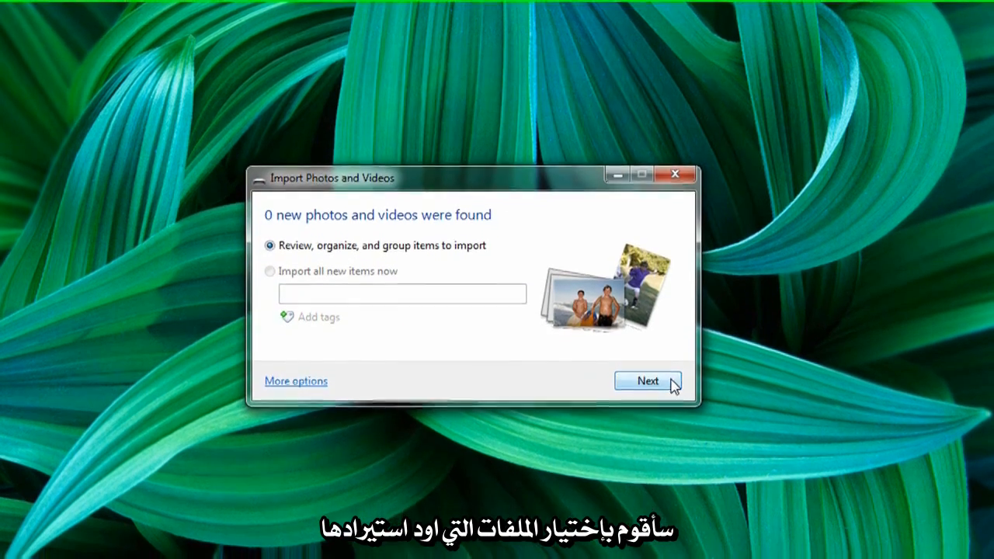
{"action": "left_click", "coordinate": [669, 391]}
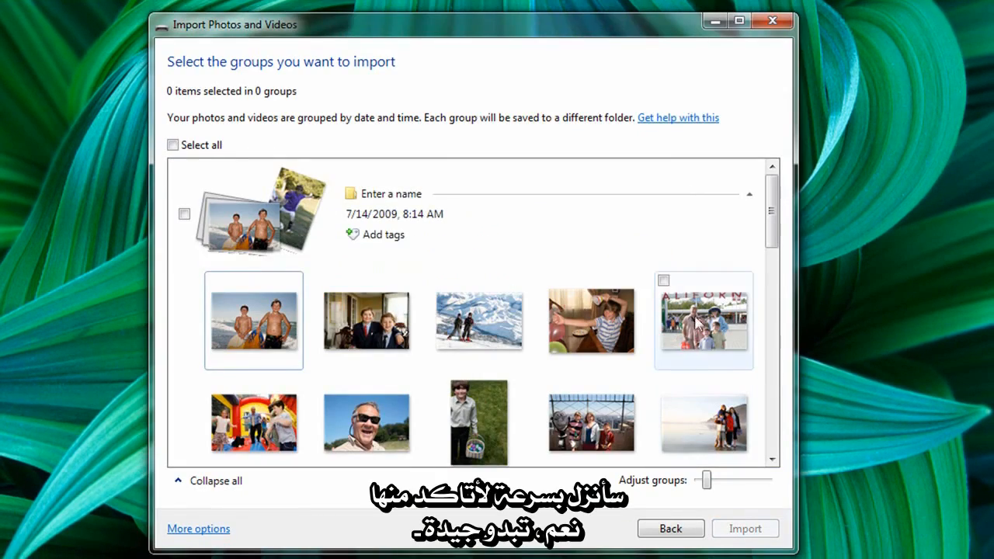
{"action": "mouse_move", "coordinate": [772, 240]}
{"action": "left_mouse_down"}
{"action": "mouse_move", "coordinate": [779, 399]}
{"action": "mouse_move", "coordinate": [772, 234]}
{"action": "left_mouse_up"}
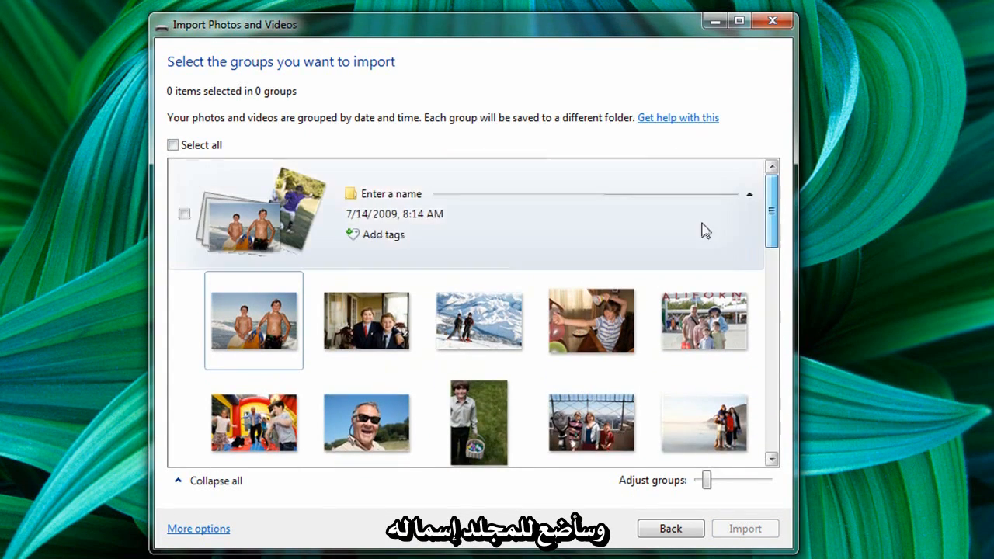
{"action": "left_click", "coordinate": [184, 215]}
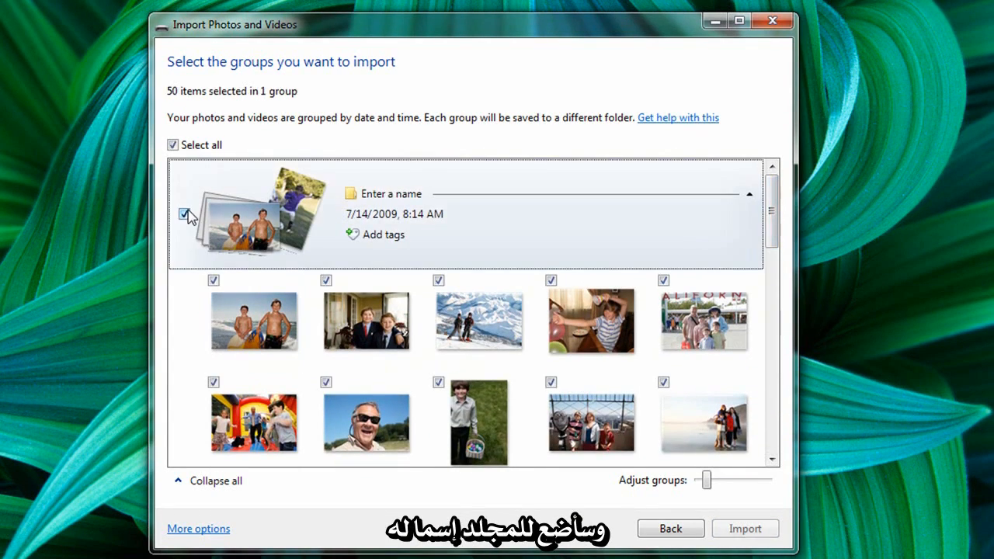
- Name the import group "A Year in the Life", tag it "Family Pictures" and import the photos
{"action": "left_click", "coordinate": [381, 197]}
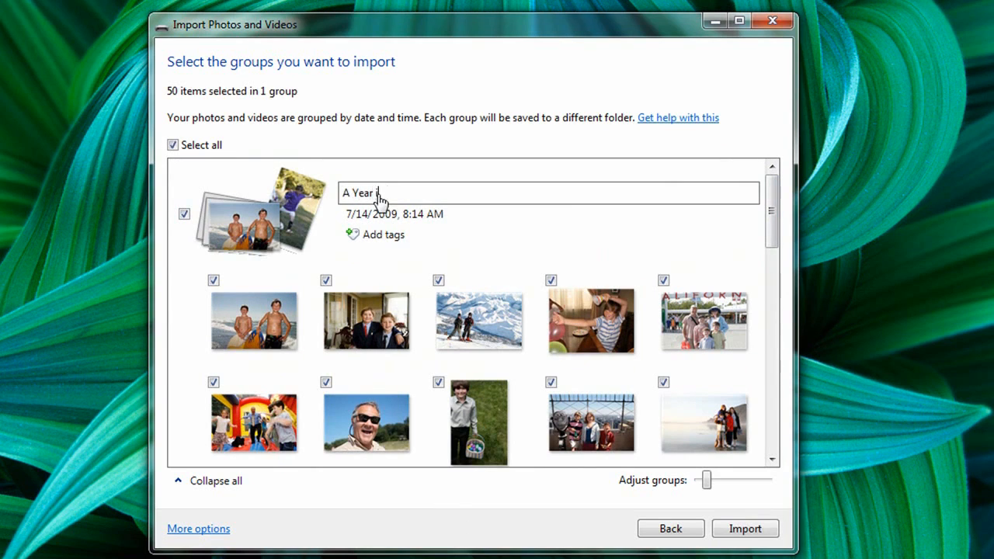
{"action": "type", "text": "A Year in the Life"}
{"action": "key", "text": "Return"}
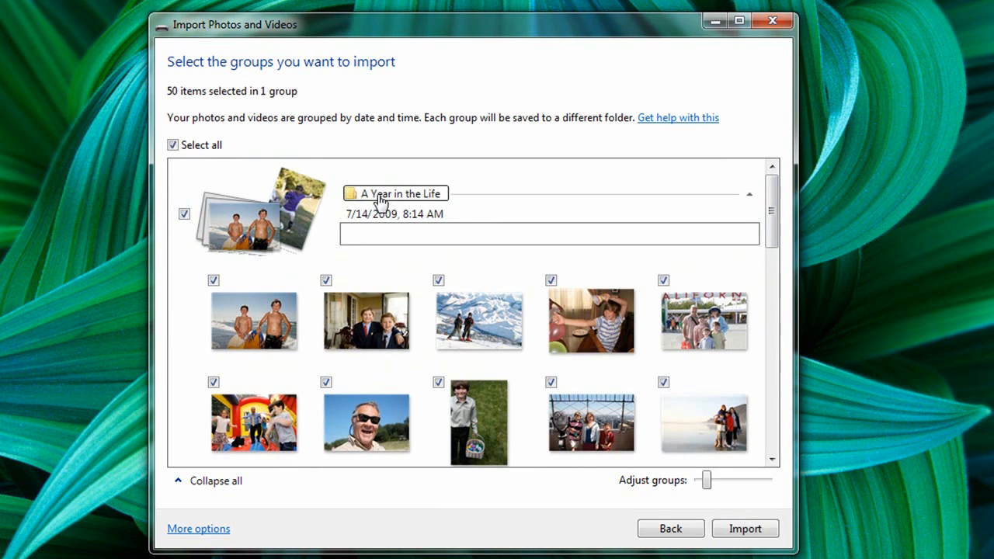
{"action": "type", "text": "Family Pictures"}
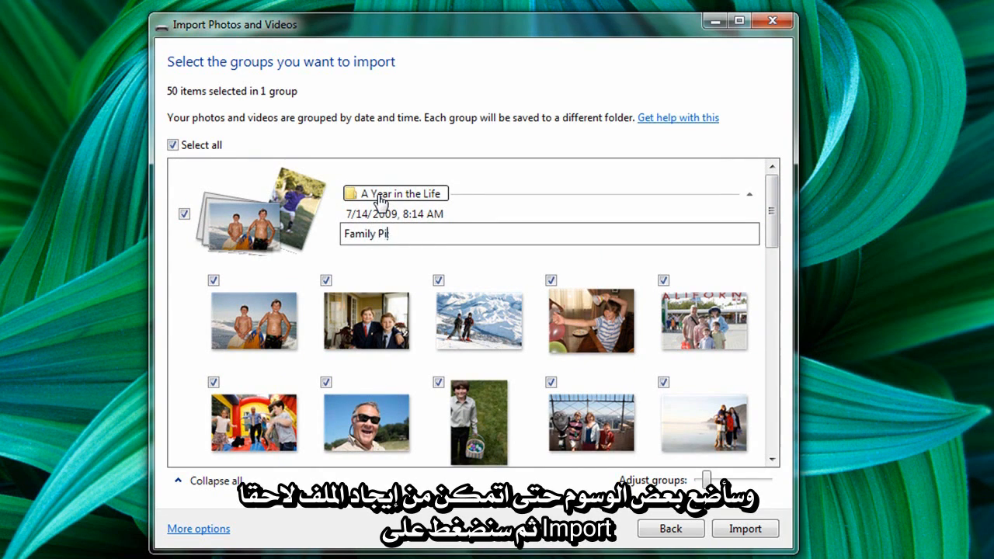
{"action": "left_click", "coordinate": [745, 529]}
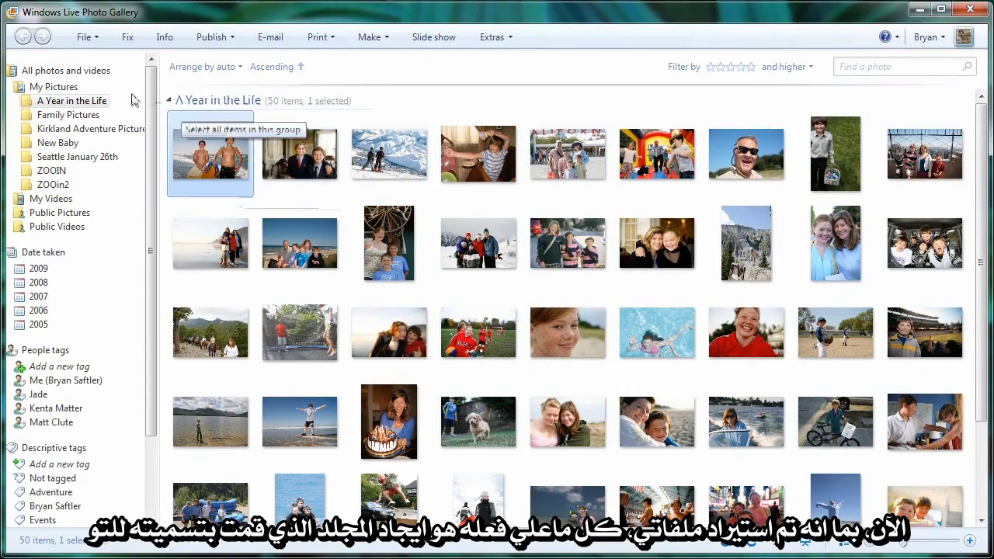
- Make a movie from all the photos in the A Year in the Life folder
{"action": "left_click", "coordinate": [98, 106]}
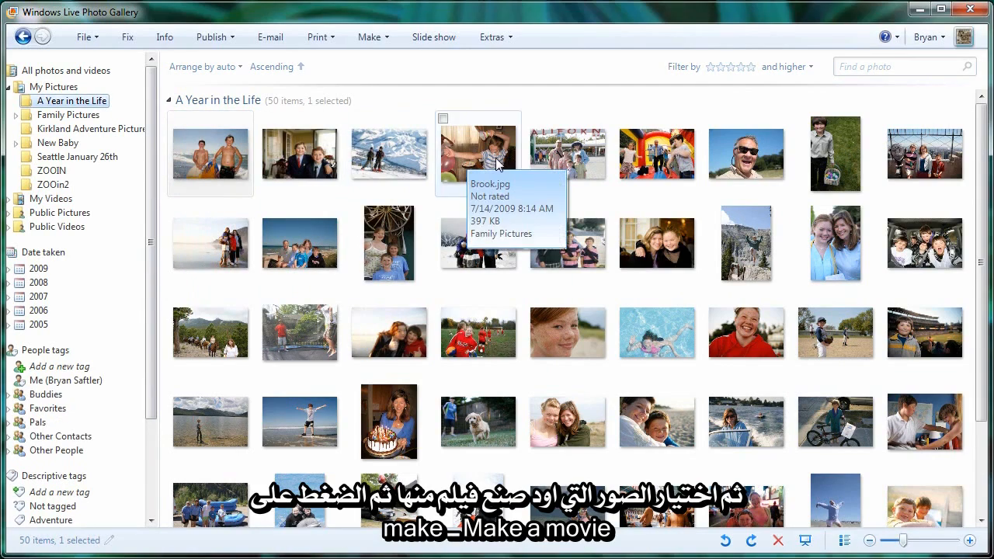
{"action": "key", "text": "ctrl+a"}
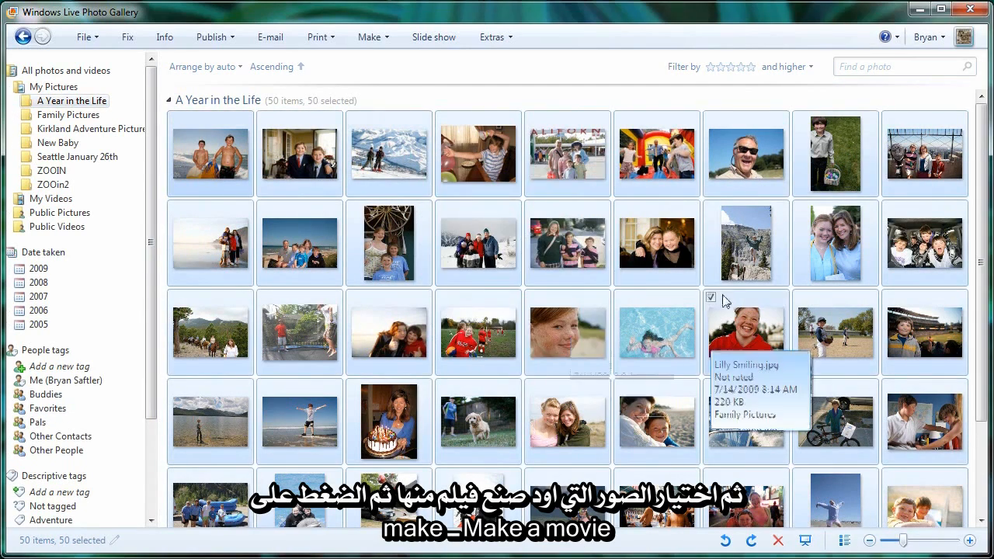
{"action": "left_click", "coordinate": [384, 45]}
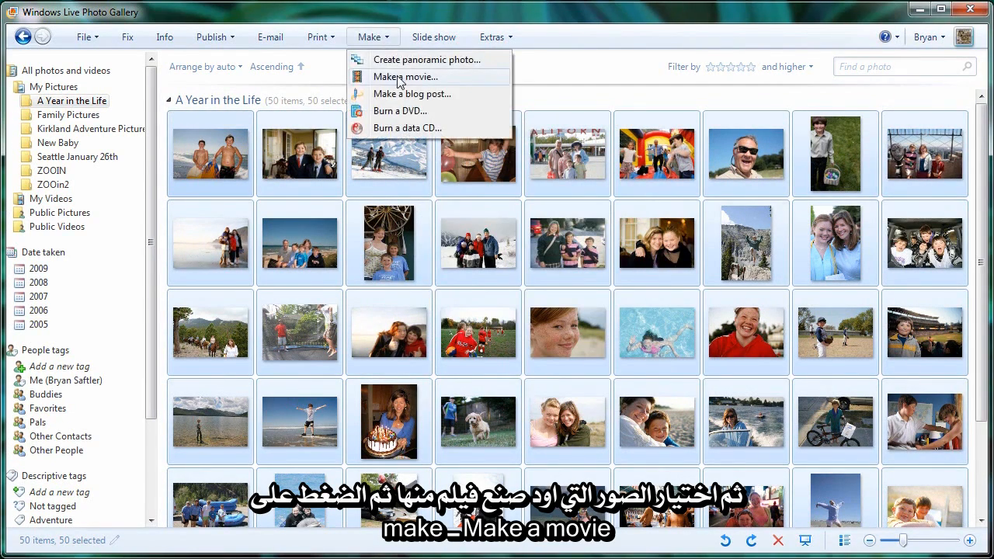
{"action": "left_click", "coordinate": [399, 78]}
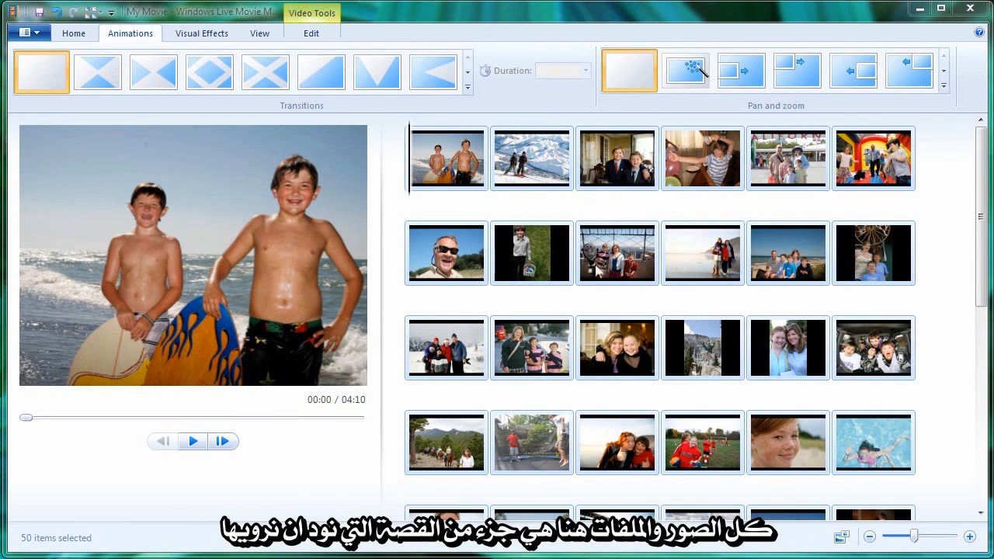
- Move the photo of the boy in the striped shirt ahead of the two boys in suits on the storyboard
{"action": "left_click", "coordinate": [560, 185]}
{"action": "left_click", "coordinate": [611, 182]}
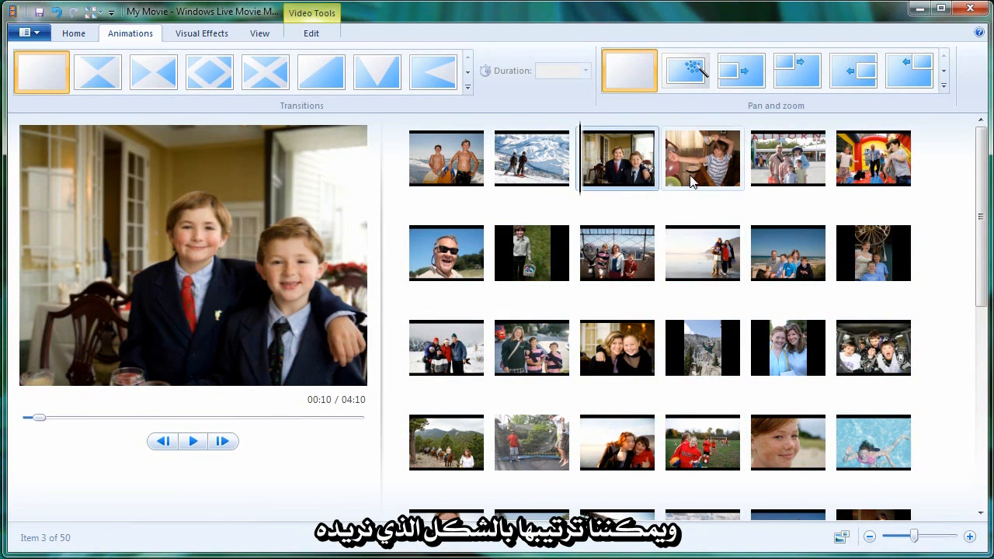
{"action": "left_click_drag", "start_coordinate": [692, 181], "coordinate": [595, 197]}
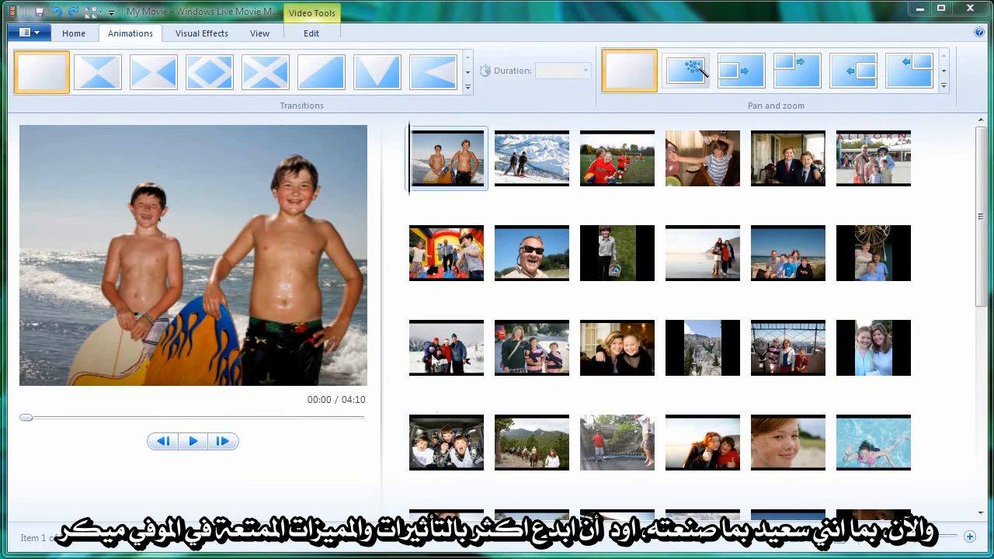
- Add a title slide at the start of the movie reading "YEAR IN THE LIFE"
{"action": "left_click", "coordinate": [69, 36]}
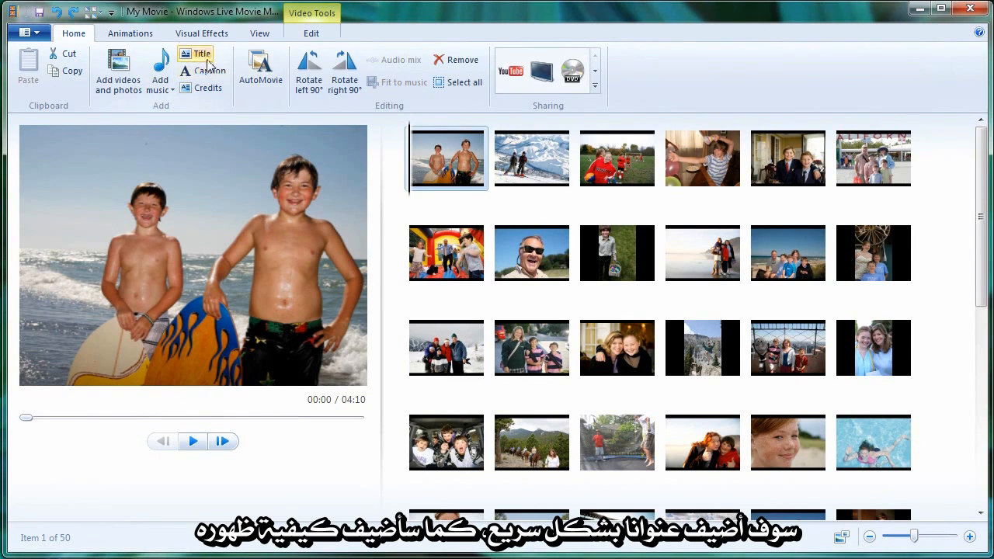
{"action": "left_click", "coordinate": [207, 60]}
{"action": "type", "text": "YEAR IN "}
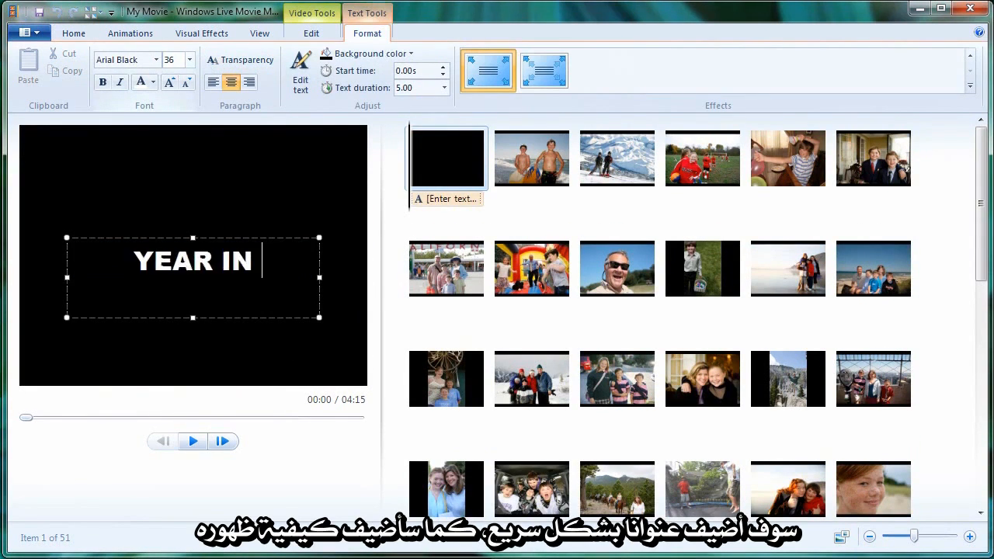
{"action": "type", "text": "THE LIFE"}
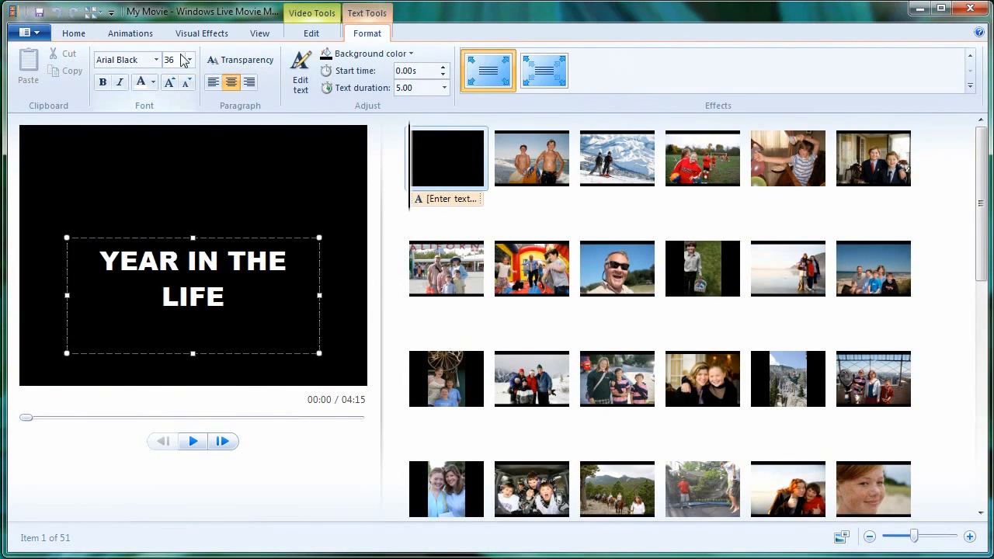
- Apply the upward-scrolling text effect to the title and set its text duration to 2.00 seconds
{"action": "left_click", "coordinate": [879, 70]}
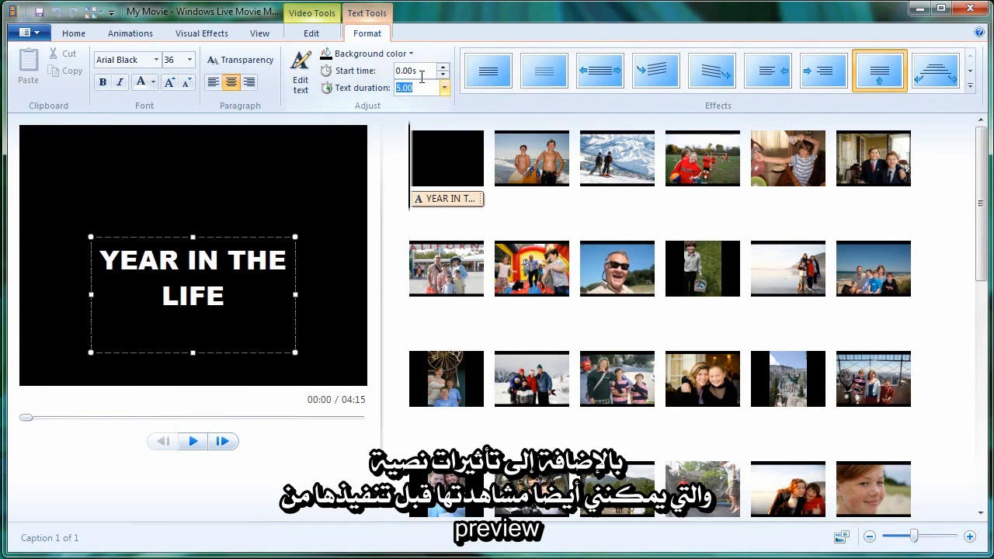
{"action": "type", "text": "2.00"}
{"action": "key", "text": "Return"}
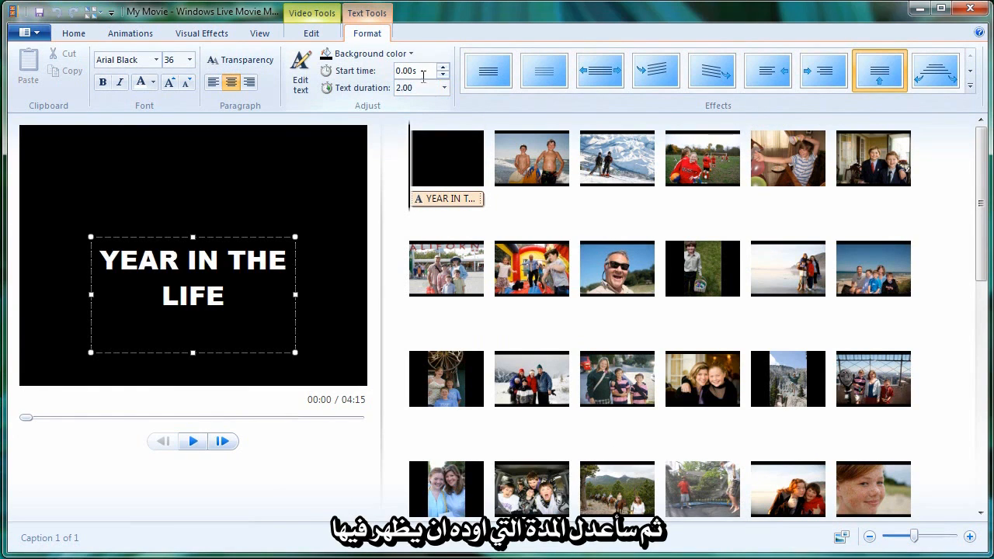
- Apply the Diagonal - box out transition to the photo of the two boys with surfboards
{"action": "left_click", "coordinate": [442, 161]}
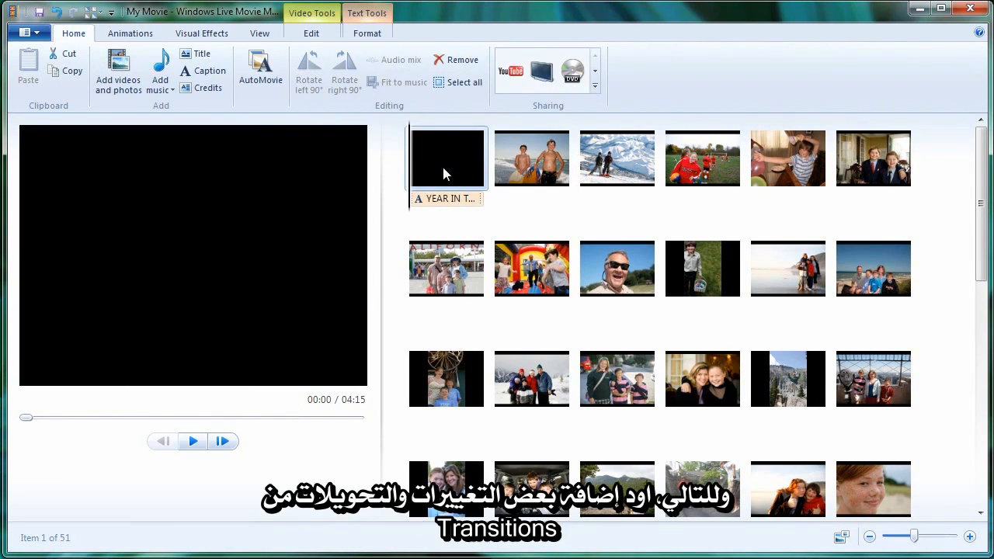
{"action": "left_click", "coordinate": [131, 33]}
{"action": "left_click", "coordinate": [514, 143]}
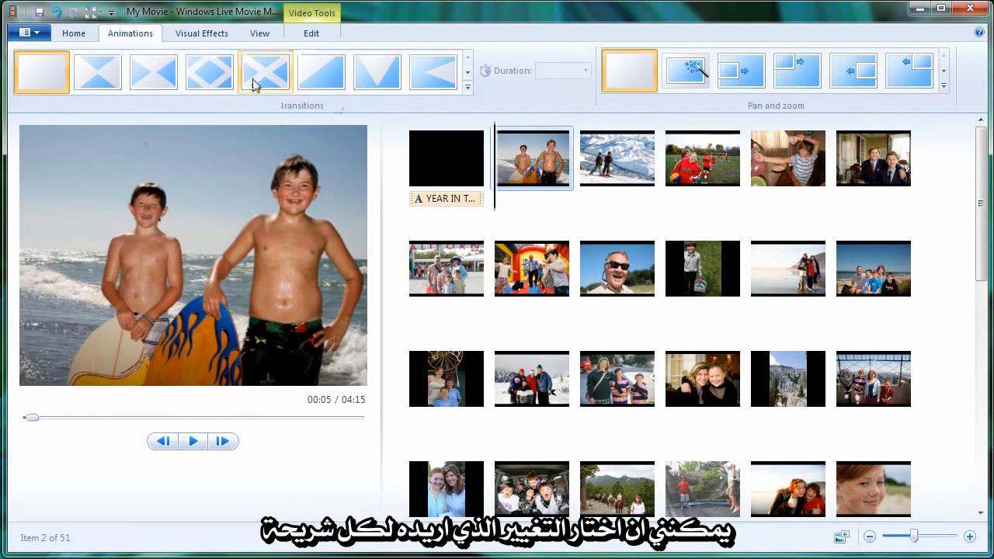
{"action": "left_click", "coordinate": [210, 71]}
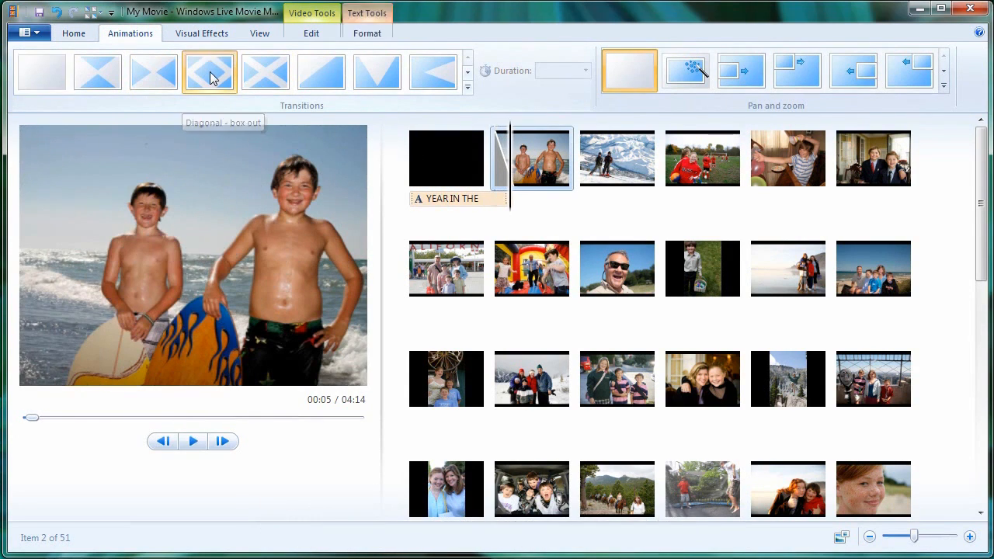
- Give the skiers photo a left-pointing wedge transition and the soccer girls photo a horizontal-lines transition
{"action": "left_click", "coordinate": [626, 138]}
{"action": "left_click", "coordinate": [427, 74]}
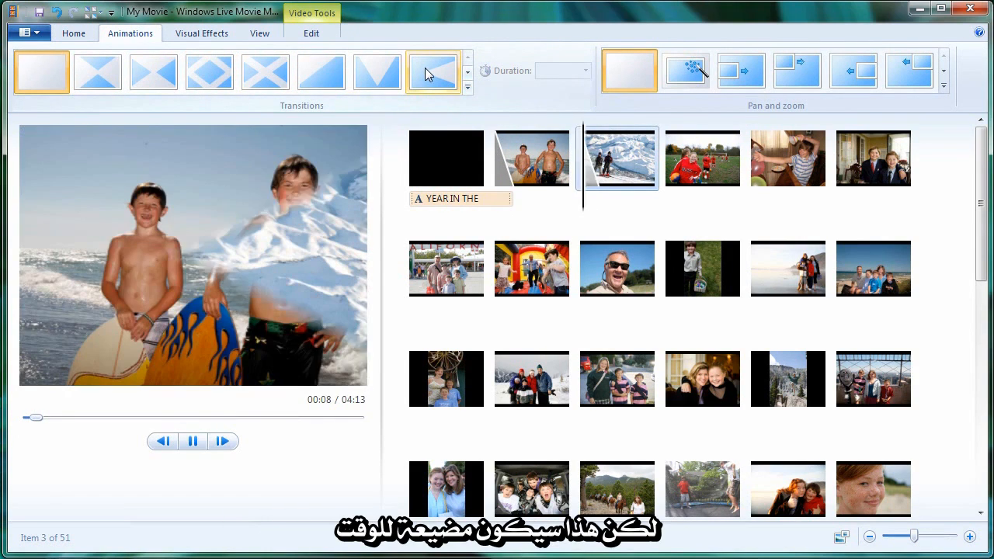
{"action": "left_click", "coordinate": [702, 142]}
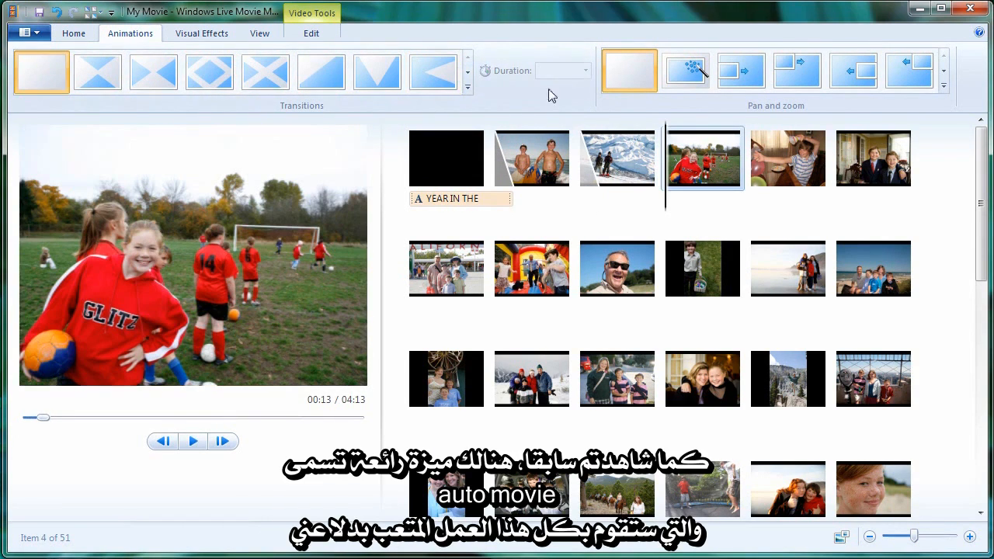
{"action": "left_click", "coordinate": [469, 76]}
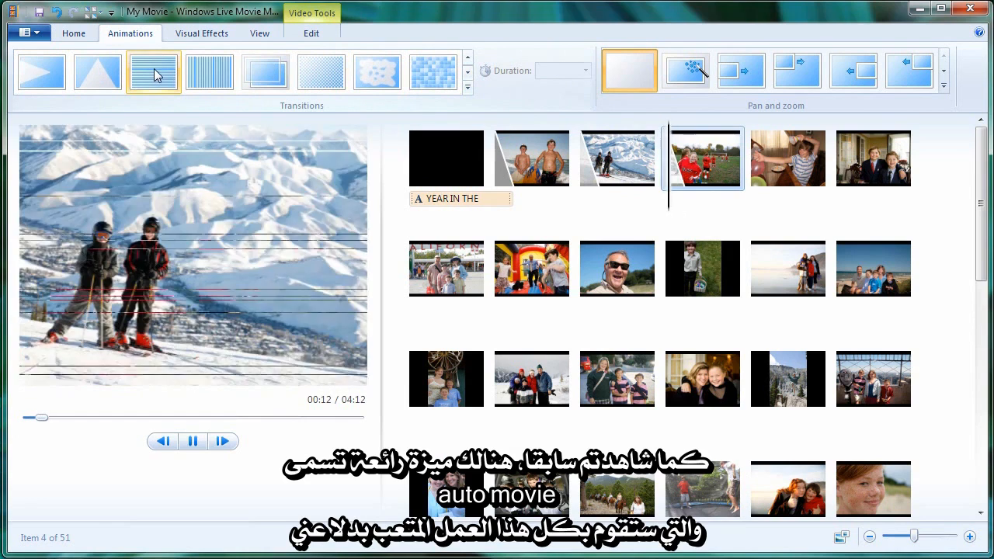
{"action": "left_click", "coordinate": [153, 75]}
- Run AutoMovie on the project and add the Sand Castles song as its music
{"action": "left_click", "coordinate": [86, 34]}
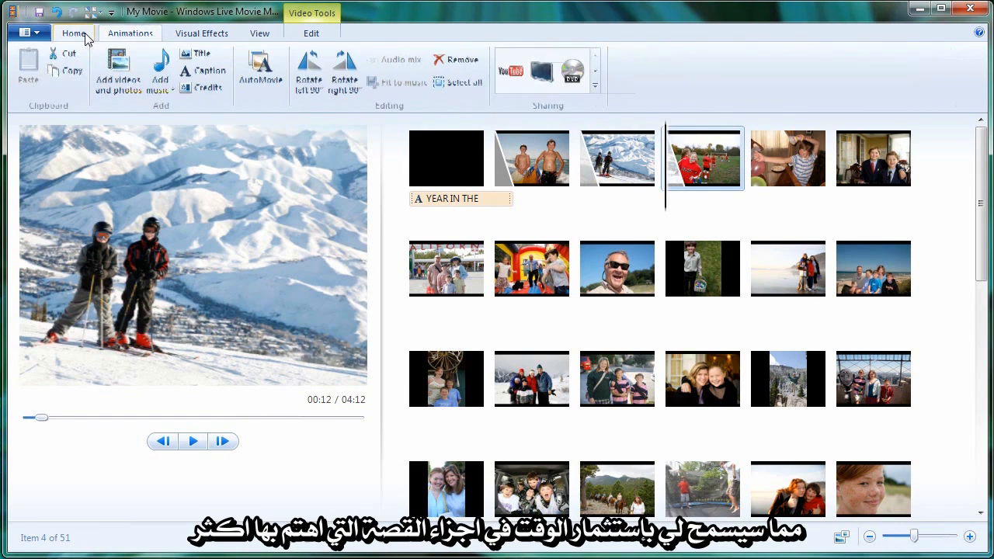
{"action": "left_click", "coordinate": [258, 67]}
{"action": "left_click", "coordinate": [536, 391]}
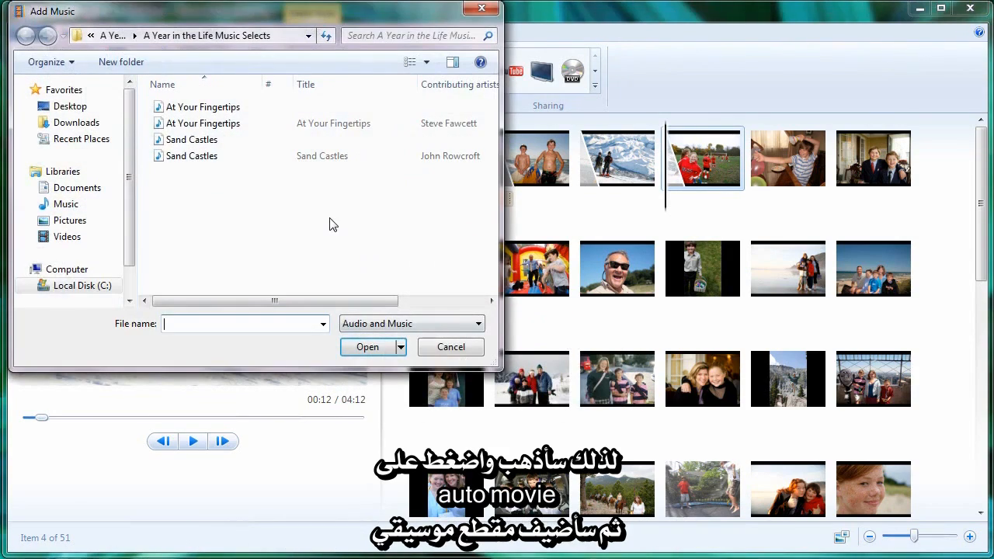
{"action": "double_click", "coordinate": [219, 142]}
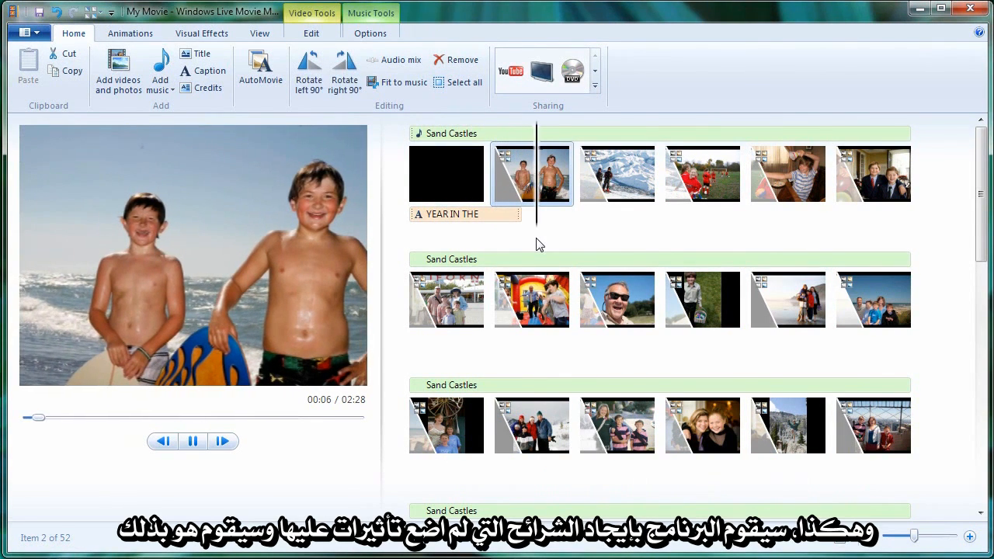
- Remove the transition and the pan and zoom effect from the bouncy castle photo
{"action": "left_click", "coordinate": [496, 305]}
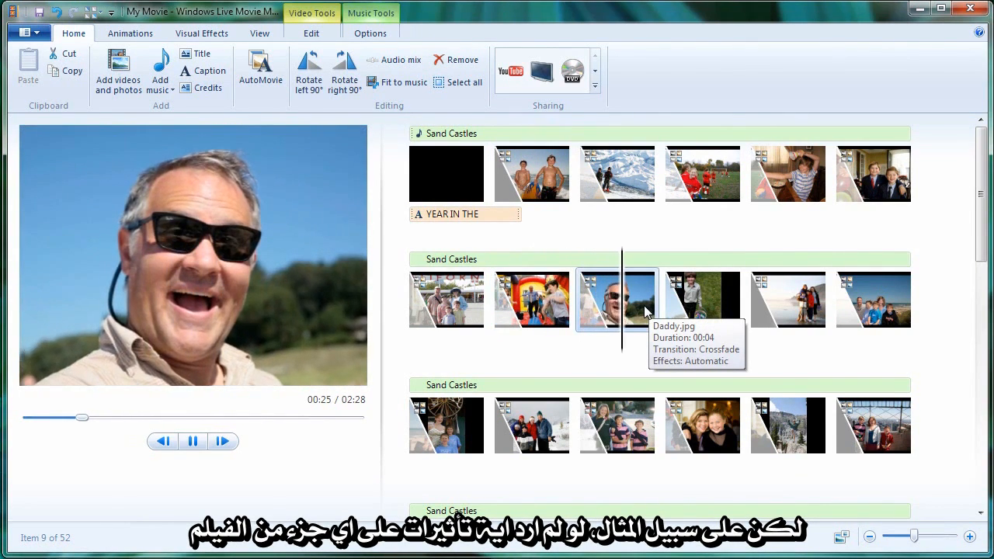
{"action": "left_click", "coordinate": [542, 303]}
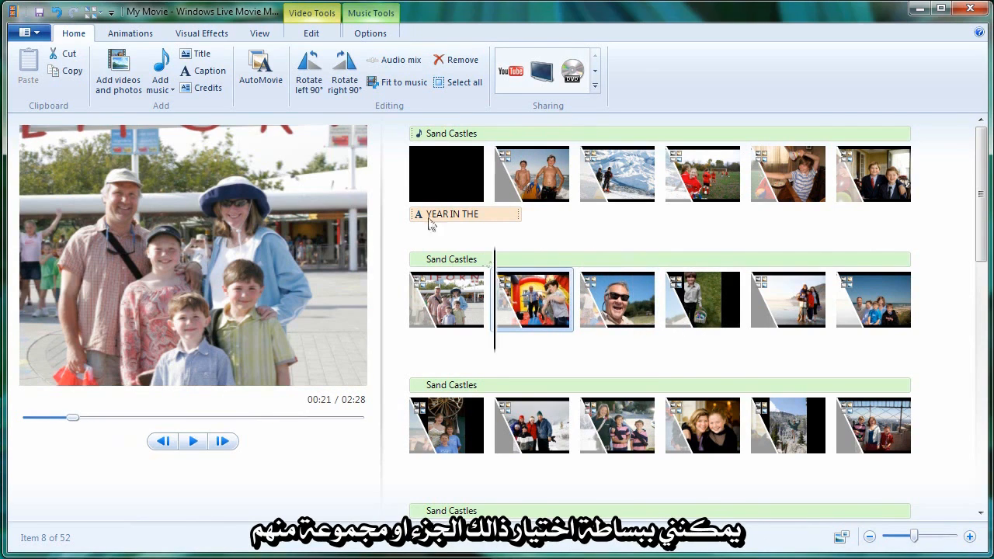
{"action": "left_click", "coordinate": [117, 36]}
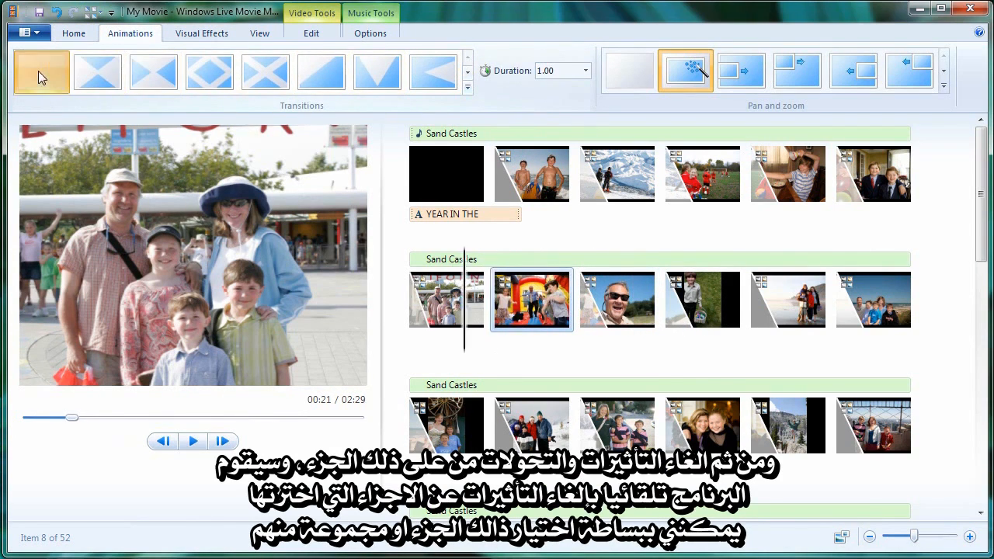
{"action": "left_click", "coordinate": [38, 71]}
{"action": "left_click", "coordinate": [650, 84]}
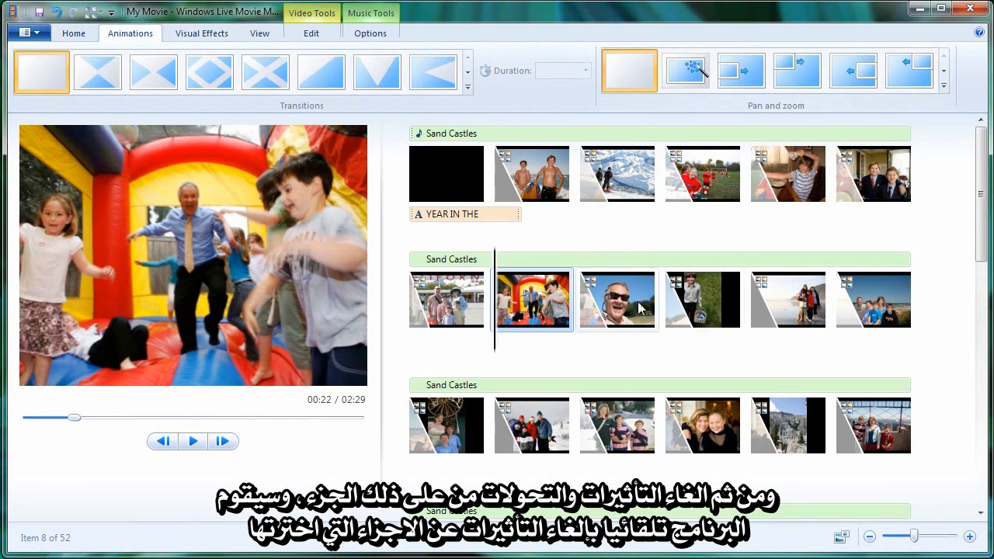
- Extend the selection through the boy with the egg basket and clear the transitions and pan and zoom effects from all three photos
{"action": "left_click", "coordinate": [711, 314], "text": "shift"}
{"action": "left_click", "coordinate": [36, 75]}
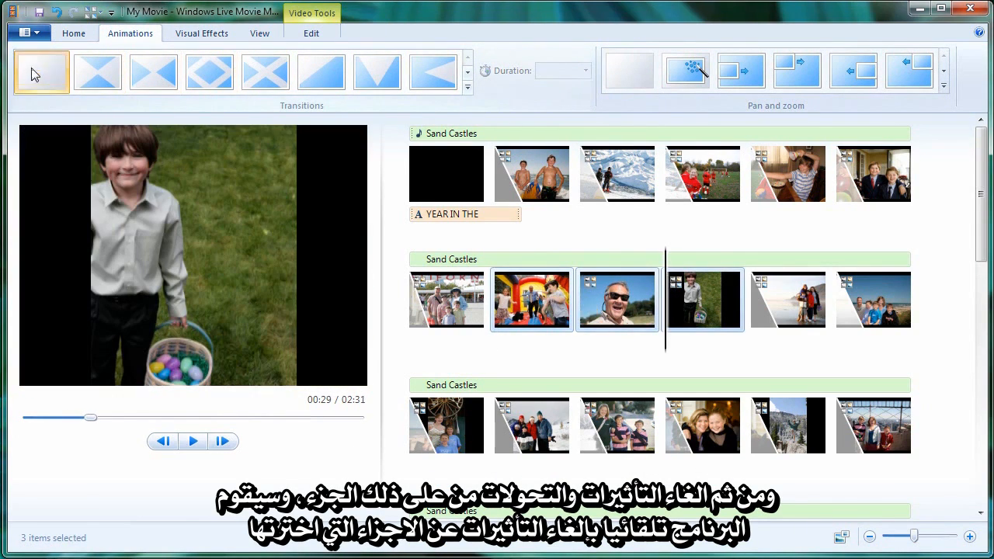
{"action": "left_click", "coordinate": [641, 70]}
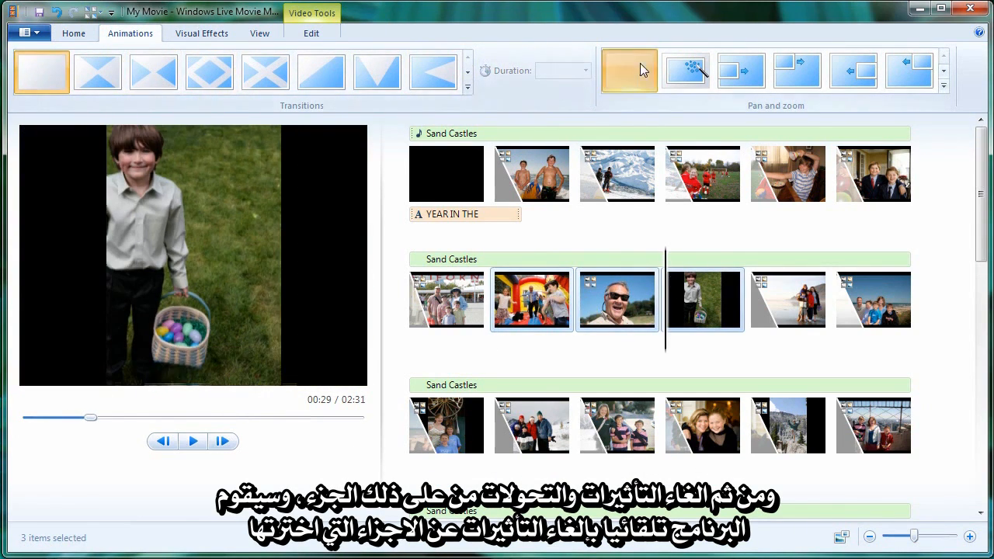
{"action": "left_click", "coordinate": [550, 294]}
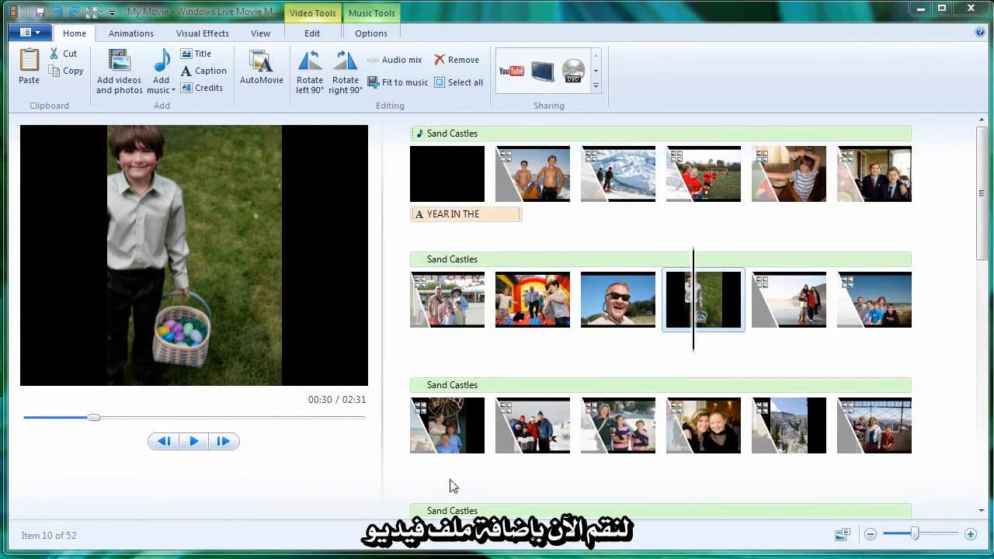
- Add the Skate video from the A Year in the Life WMVs folder after the photo of the boy with the egg basket
{"action": "left_click", "coordinate": [118, 68]}
{"action": "left_click", "coordinate": [68, 237]}
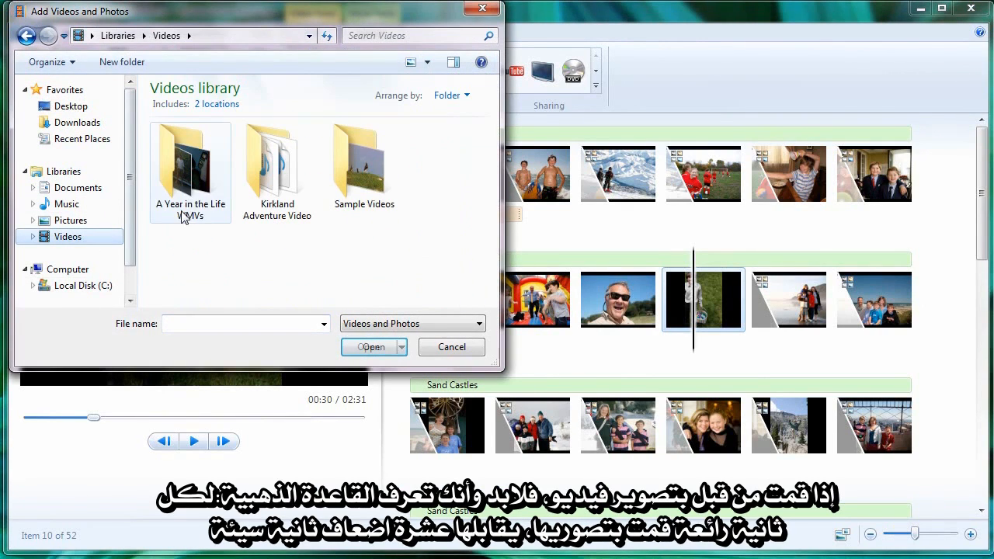
{"action": "double_click", "coordinate": [204, 194]}
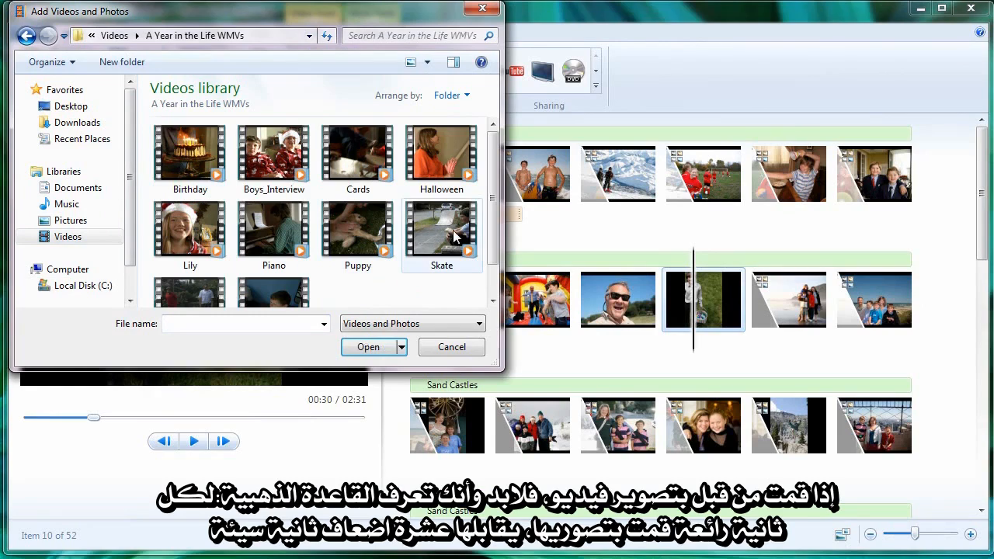
{"action": "double_click", "coordinate": [457, 236]}
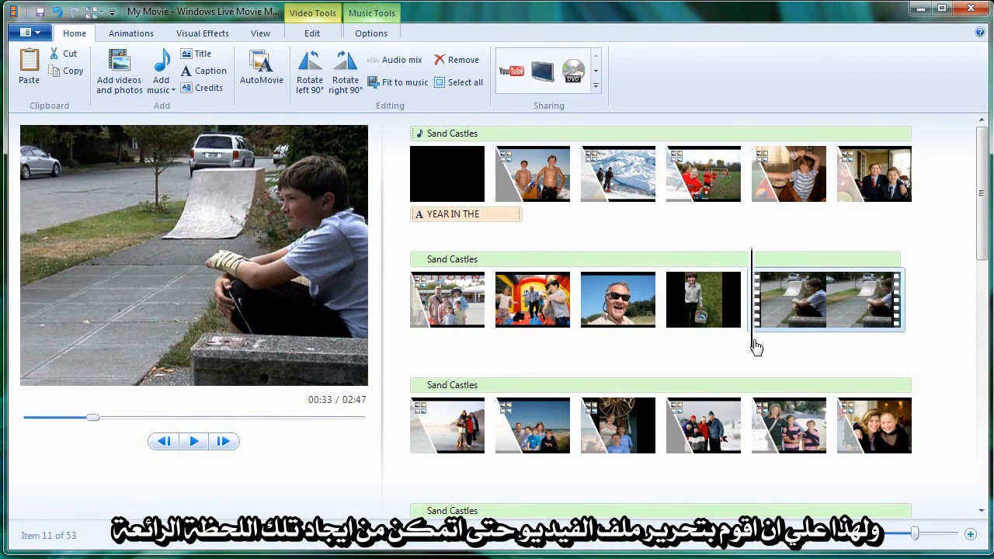
- Trim the Skate video to start at 0.79s and end at 8.30s, and save the trim
{"action": "left_click_drag", "start_coordinate": [757, 348], "coordinate": [837, 355]}
{"action": "left_click", "coordinate": [768, 301]}
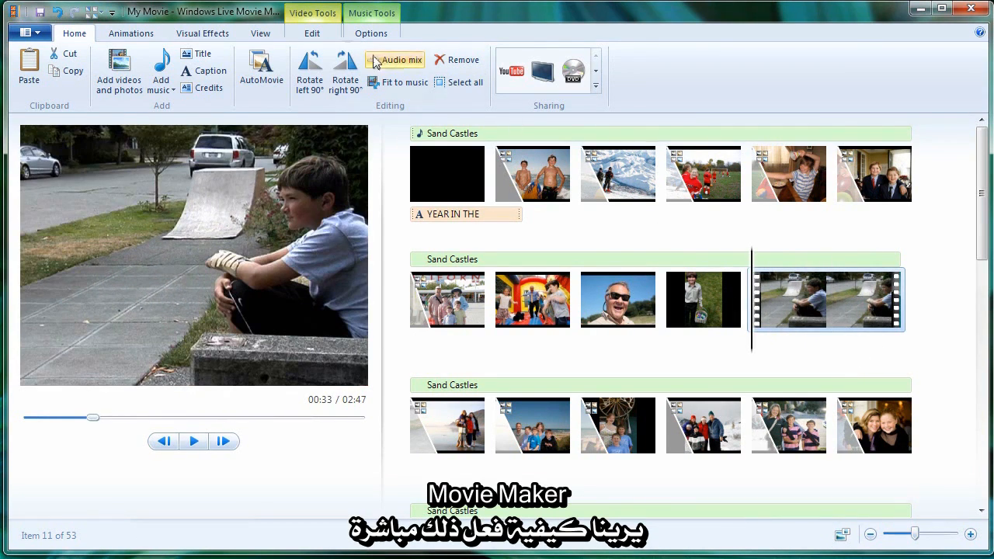
{"action": "left_click", "coordinate": [321, 19]}
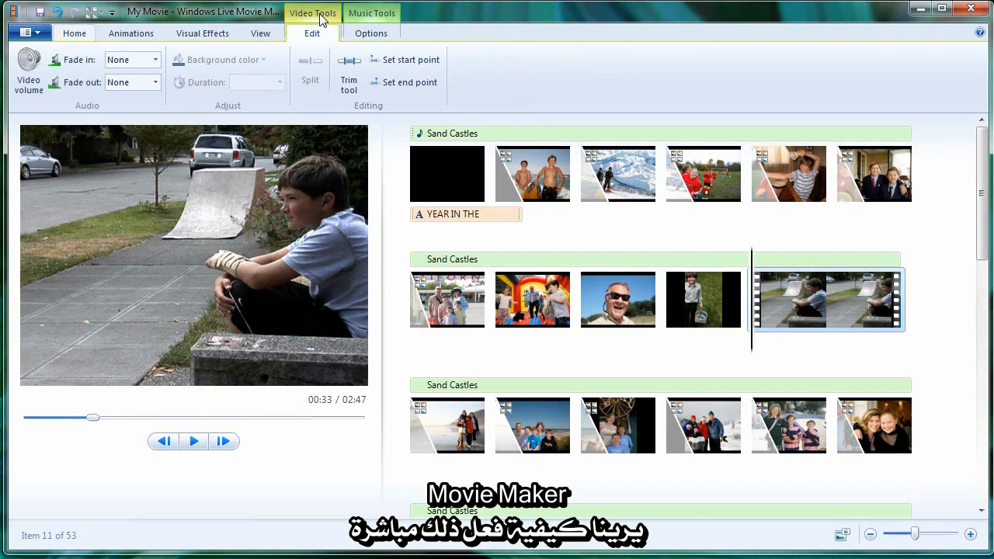
{"action": "left_click", "coordinate": [346, 77]}
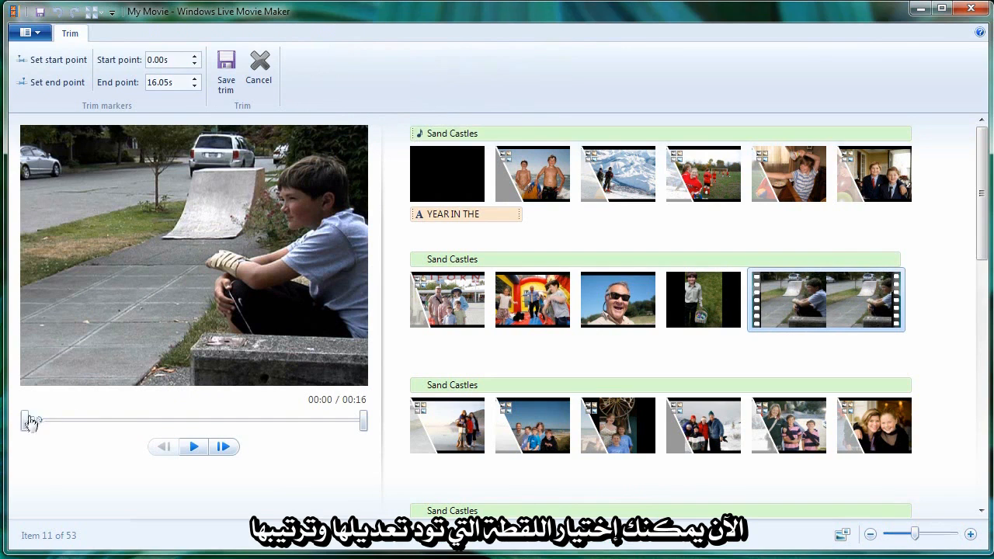
{"action": "left_click_drag", "start_coordinate": [25, 422], "coordinate": [41, 423]}
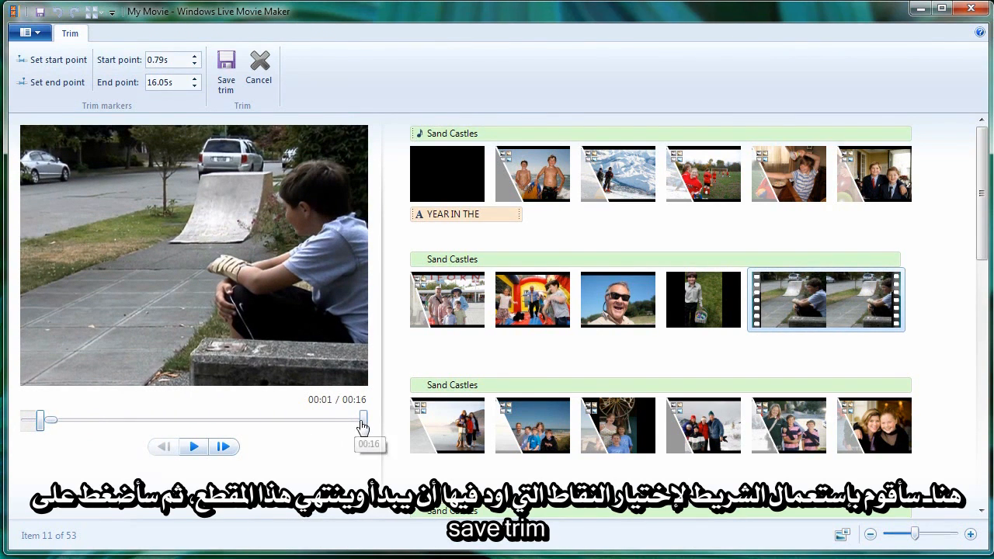
{"action": "left_click_drag", "start_coordinate": [321, 427], "coordinate": [210, 427]}
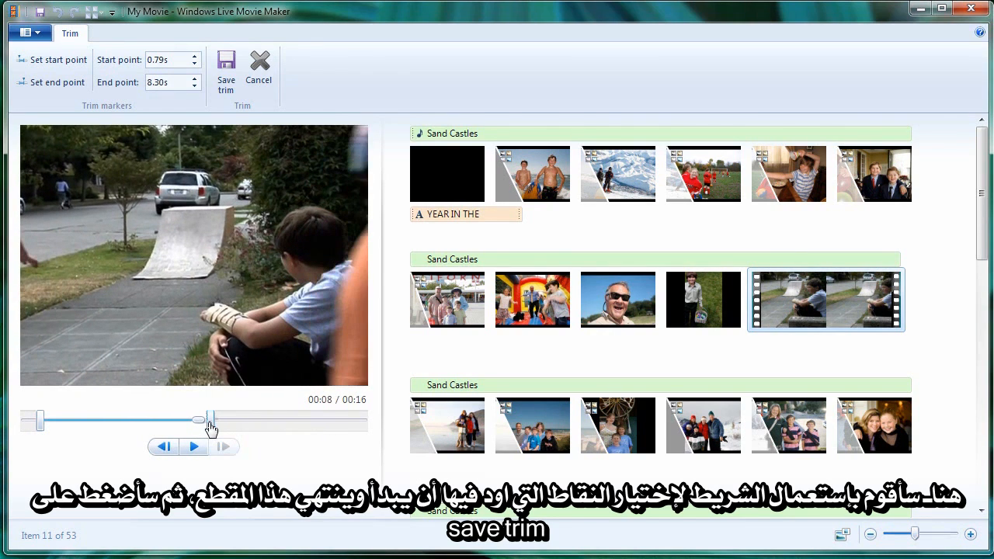
{"action": "left_click", "coordinate": [224, 83]}
- Copy the trimmed Skate clip and paste the duplicate directly after it on the storyboard
{"action": "left_click_drag", "start_coordinate": [754, 353], "coordinate": [774, 349]}
{"action": "right_click", "coordinate": [804, 294]}
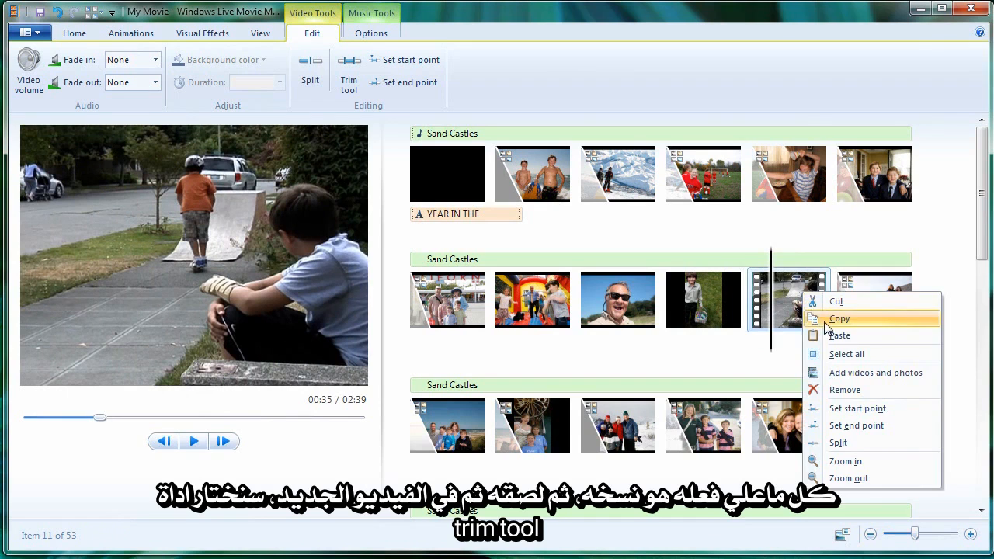
{"action": "left_click", "coordinate": [827, 325]}
{"action": "right_click", "coordinate": [808, 296]}
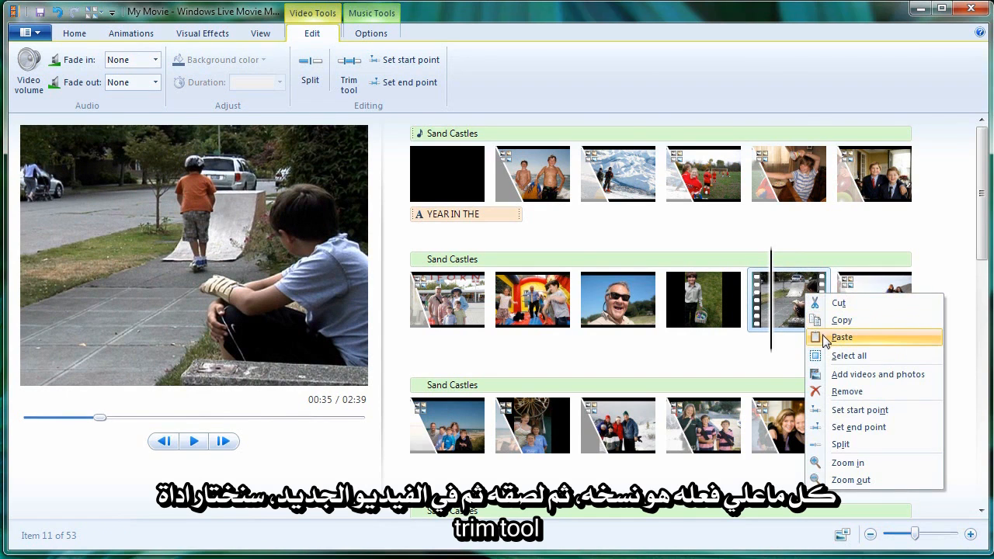
{"action": "left_click", "coordinate": [825, 338]}
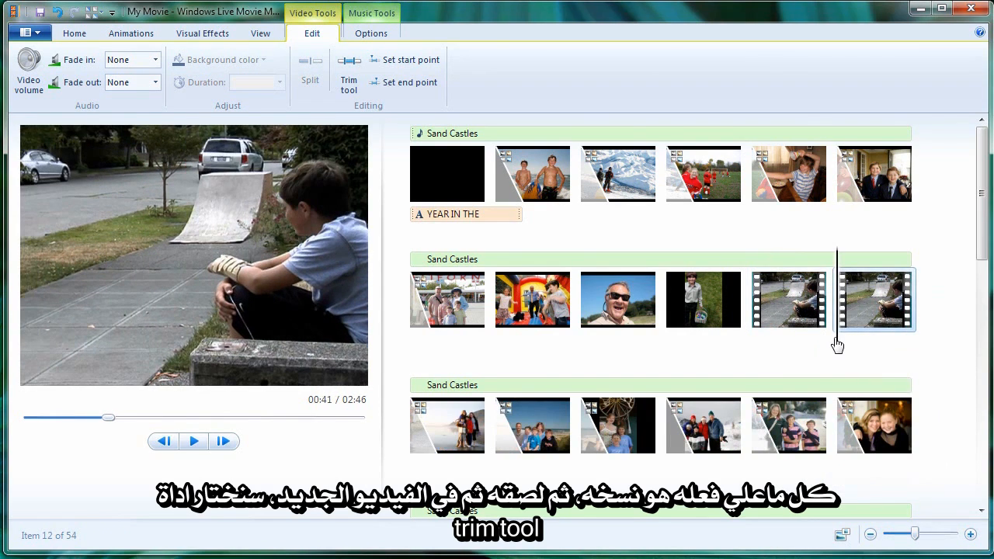
- Trim the duplicate Skate clip to start at 7.95s and end at 16.05s, and save the trim
{"action": "left_click_drag", "start_coordinate": [837, 344], "coordinate": [862, 344]}
{"action": "left_click", "coordinate": [874, 301]}
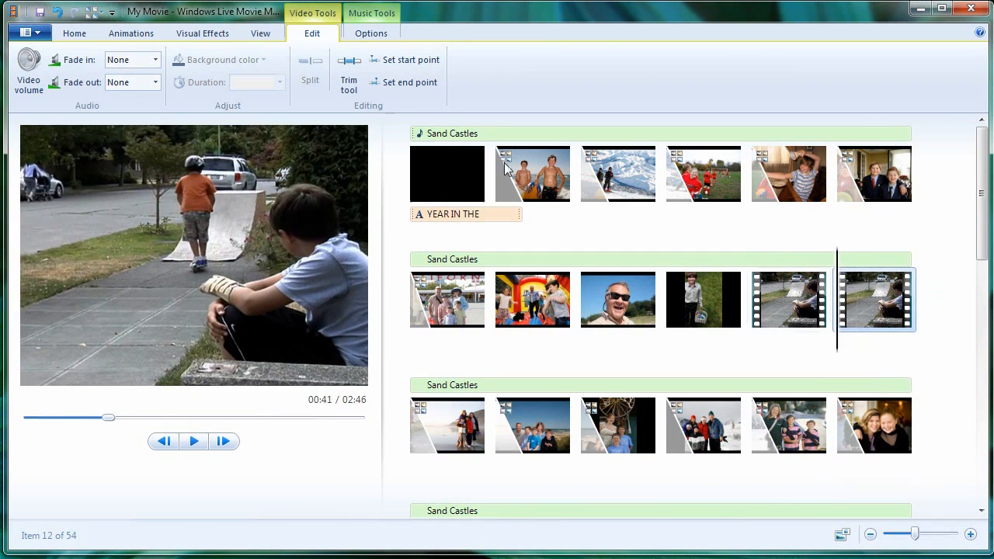
{"action": "left_click", "coordinate": [349, 71]}
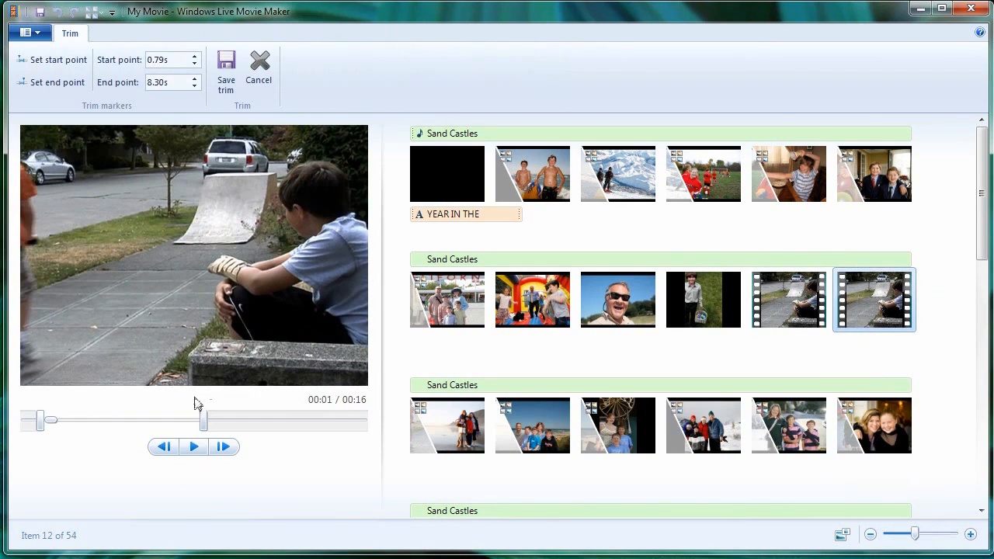
{"action": "left_click_drag", "start_coordinate": [43, 428], "coordinate": [364, 424]}
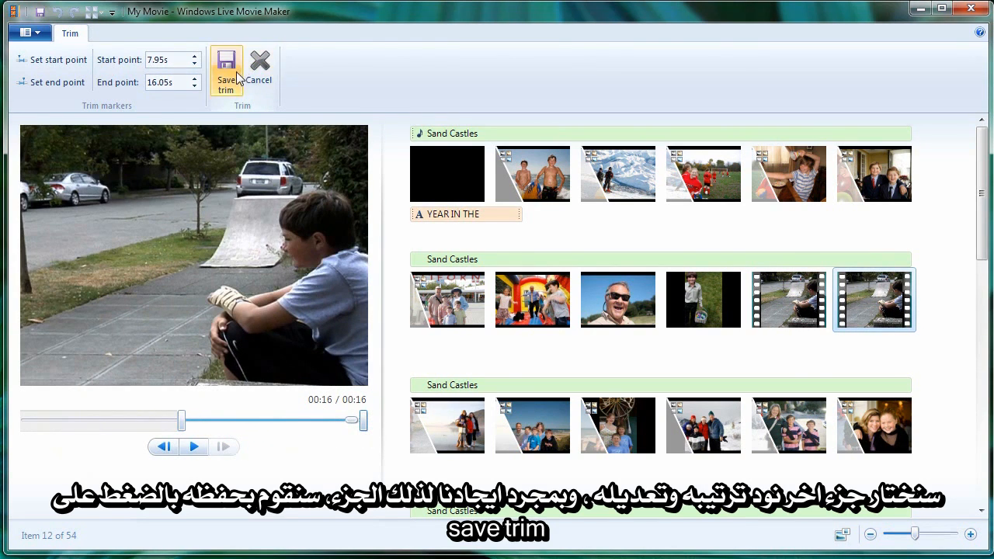
{"action": "left_click", "coordinate": [226, 72]}
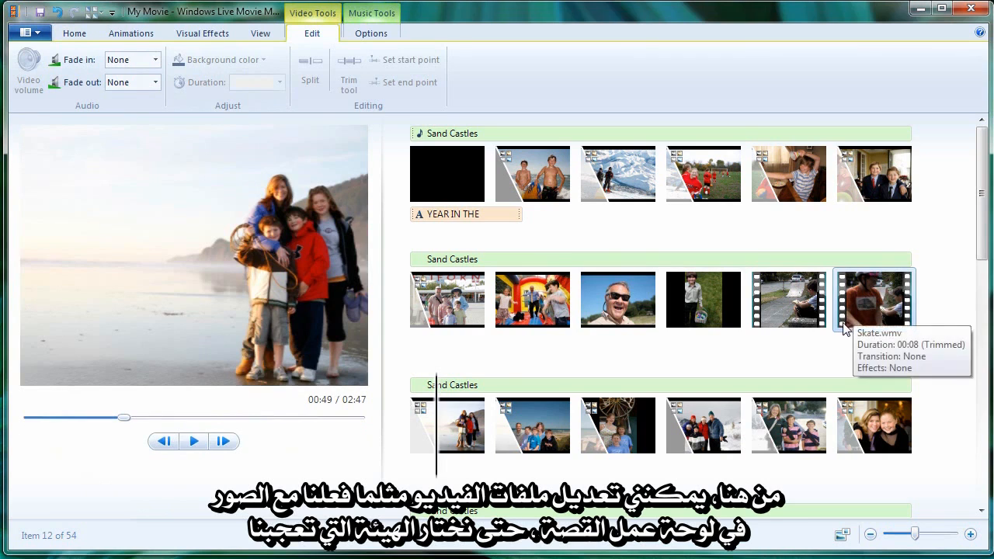
- Move the second Skate clip ahead of the first one on the storyboard and preview the new order
{"action": "left_click", "coordinate": [844, 324]}
{"action": "left_click_drag", "start_coordinate": [837, 344], "coordinate": [773, 312]}
{"action": "key", "text": "space"}
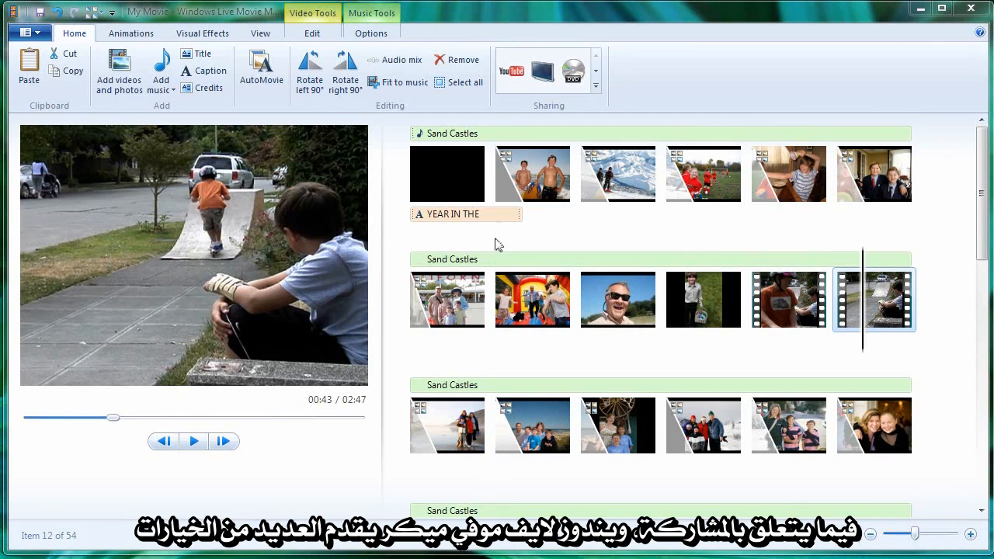
- Examine the sharing choices: open and cancel the YouTube publishing sign-in, and display the formats for saving the movie
{"action": "left_click", "coordinate": [511, 71]}
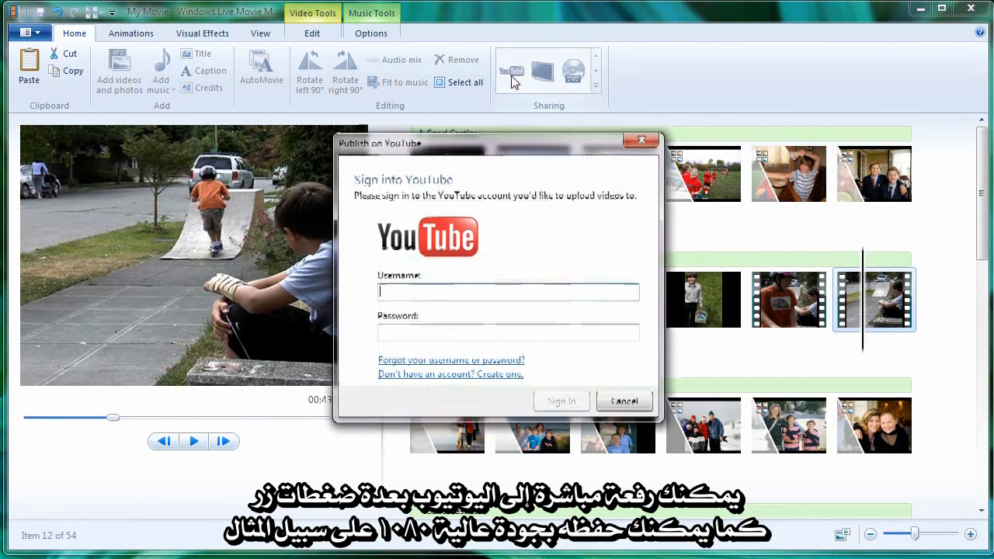
{"action": "left_click", "coordinate": [625, 401]}
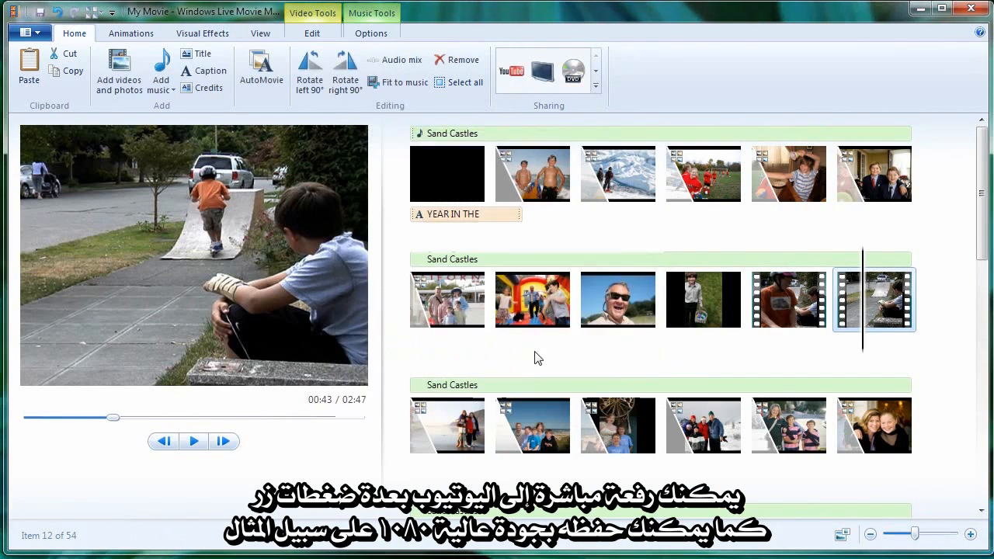
{"action": "left_click", "coordinate": [30, 33]}
{"action": "mouse_move", "coordinate": [73, 230]}
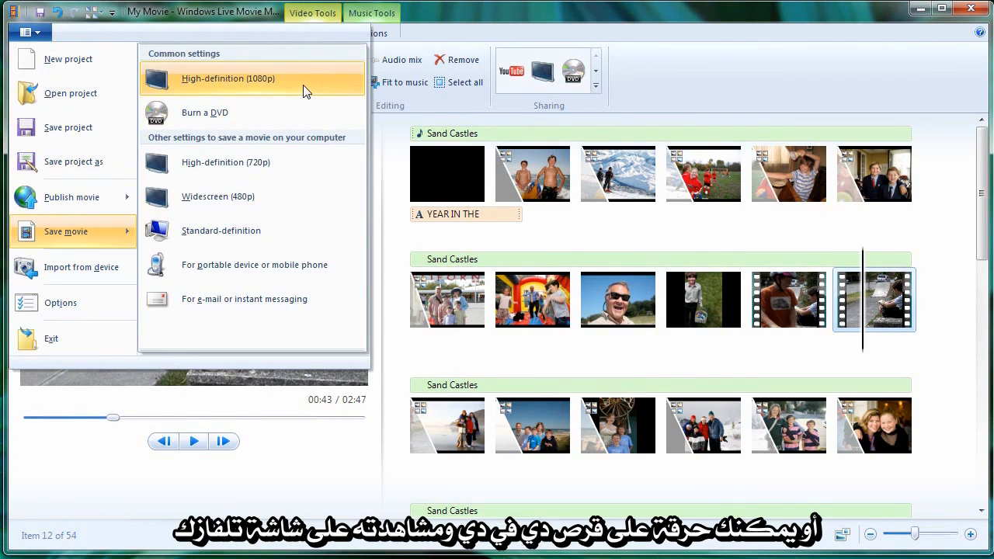